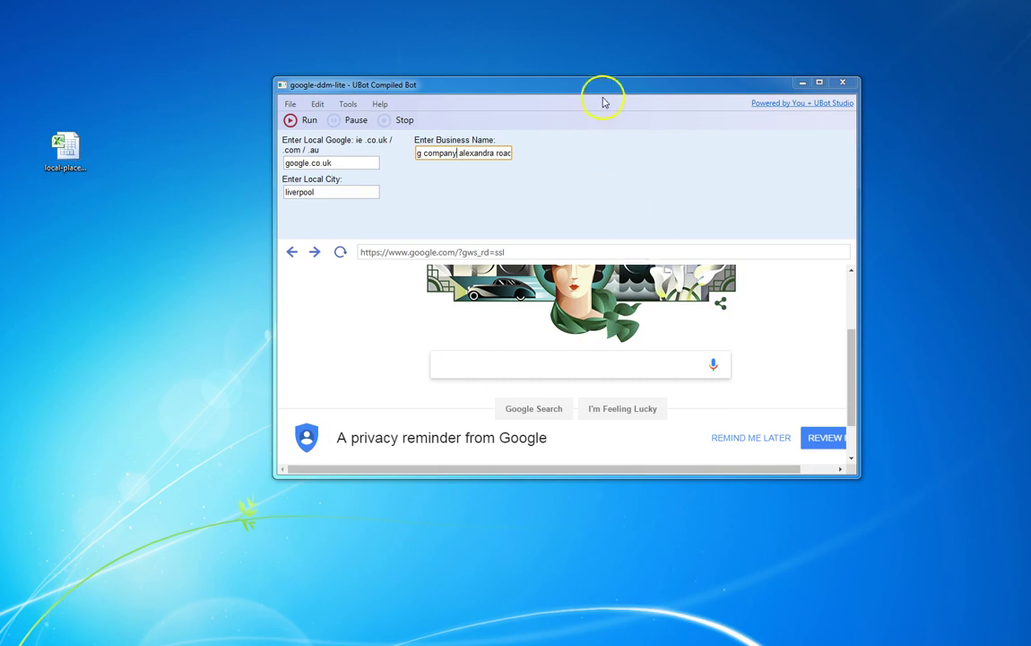
Review the bot's entries for local Google domain, local city and business name
{"action": "left_click_drag", "start_coordinate": [594, 83], "coordinate": [583, 63]}
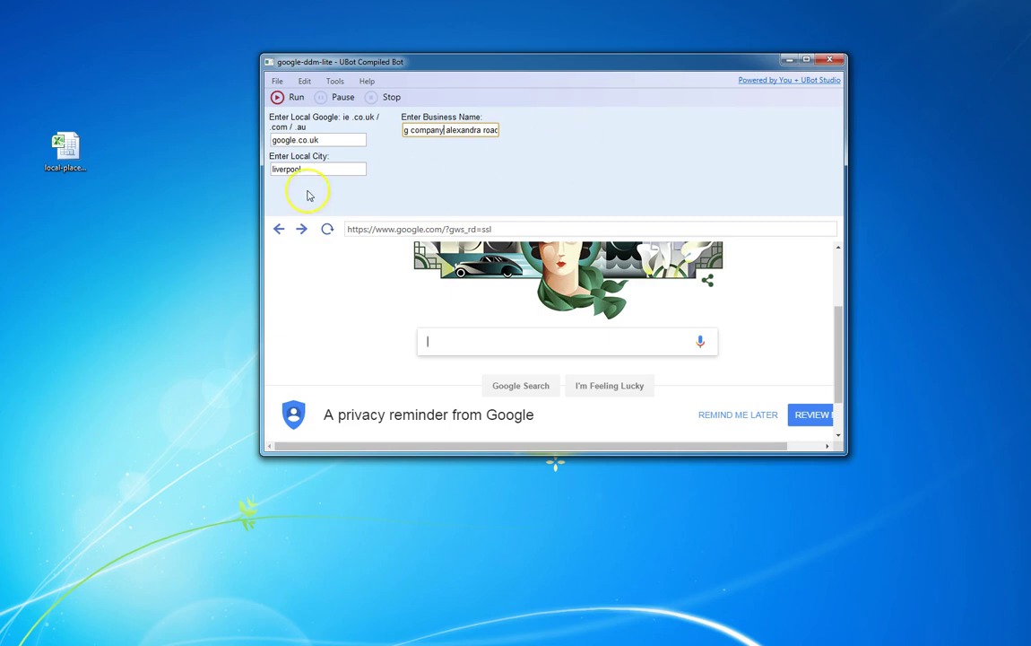
{"action": "left_click", "coordinate": [337, 140]}
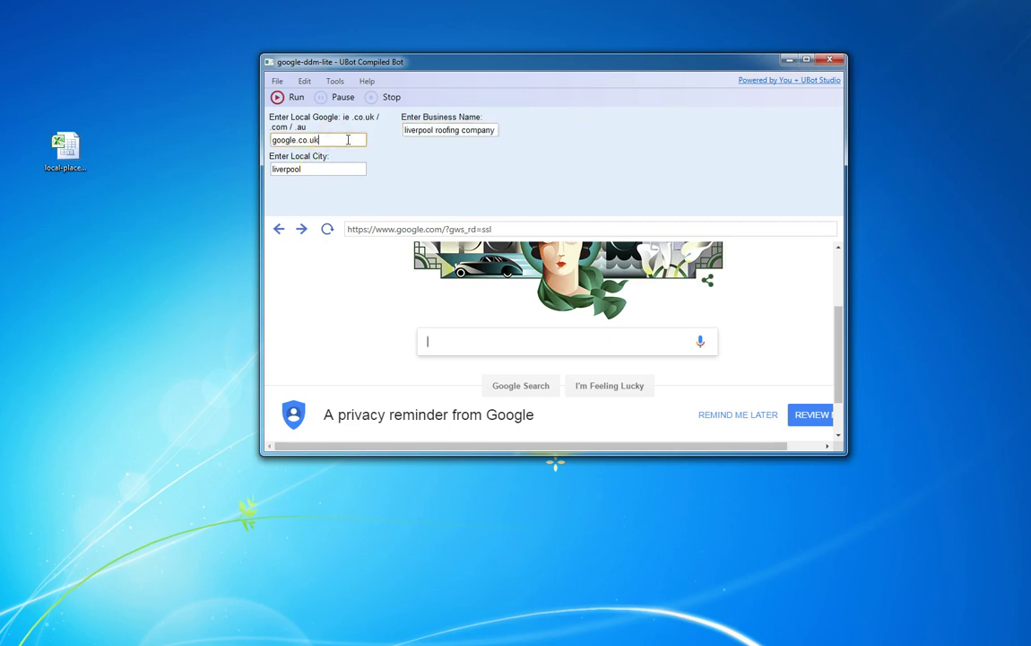
{"action": "double_click", "coordinate": [344, 137]}
{"action": "left_click", "coordinate": [338, 139]}
{"action": "left_click", "coordinate": [320, 140]}
{"action": "left_click", "coordinate": [309, 174]}
{"action": "left_click", "coordinate": [308, 169]}
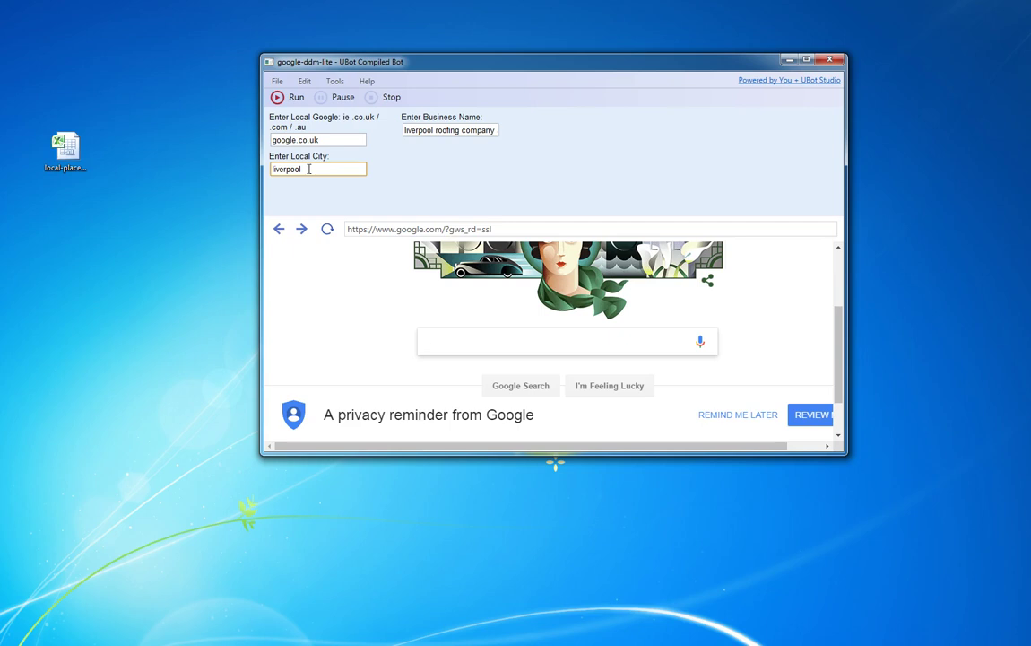
{"action": "left_click", "coordinate": [327, 168]}
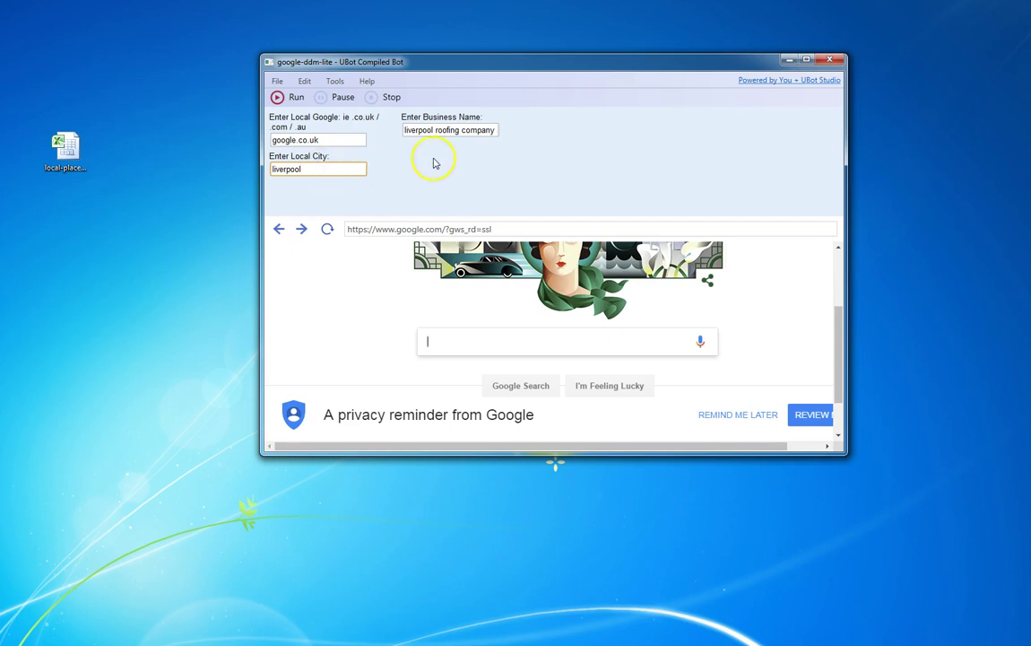
{"action": "left_click", "coordinate": [454, 131]}
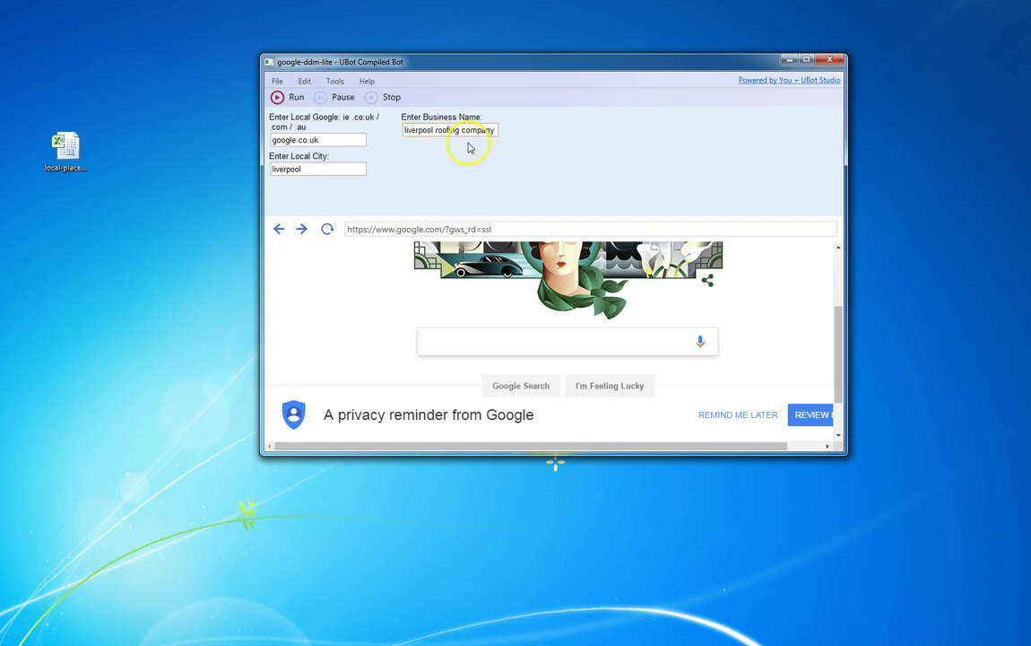
Run the google-ddm-lite bot and maximize the browser window it opens on google.co.uk
{"action": "left_click", "coordinate": [278, 98]}
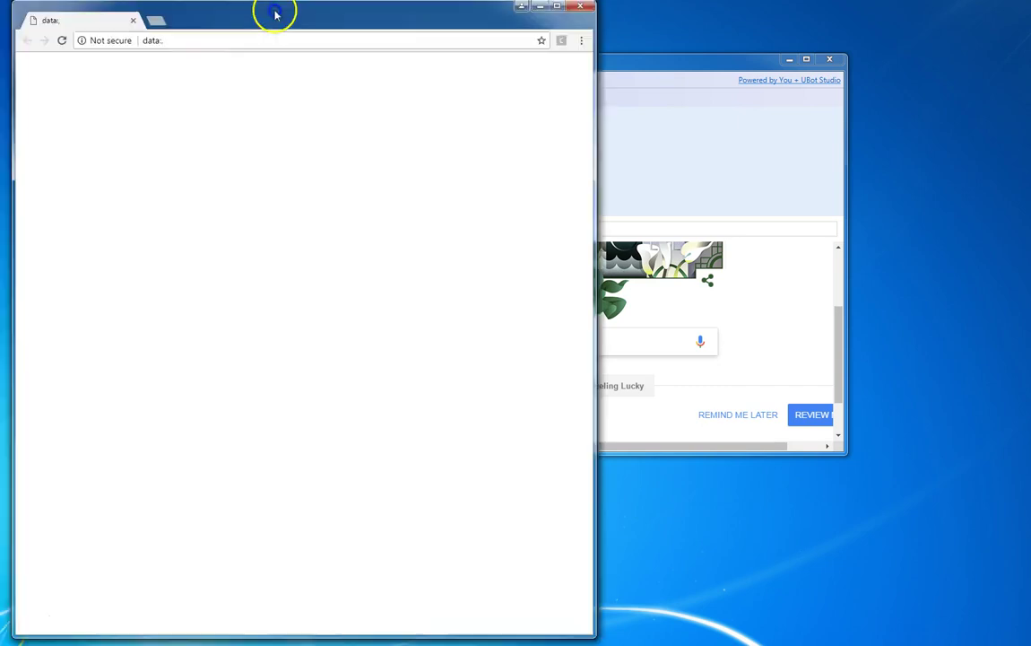
{"action": "left_click_drag", "start_coordinate": [273, 12], "coordinate": [454, 34]}
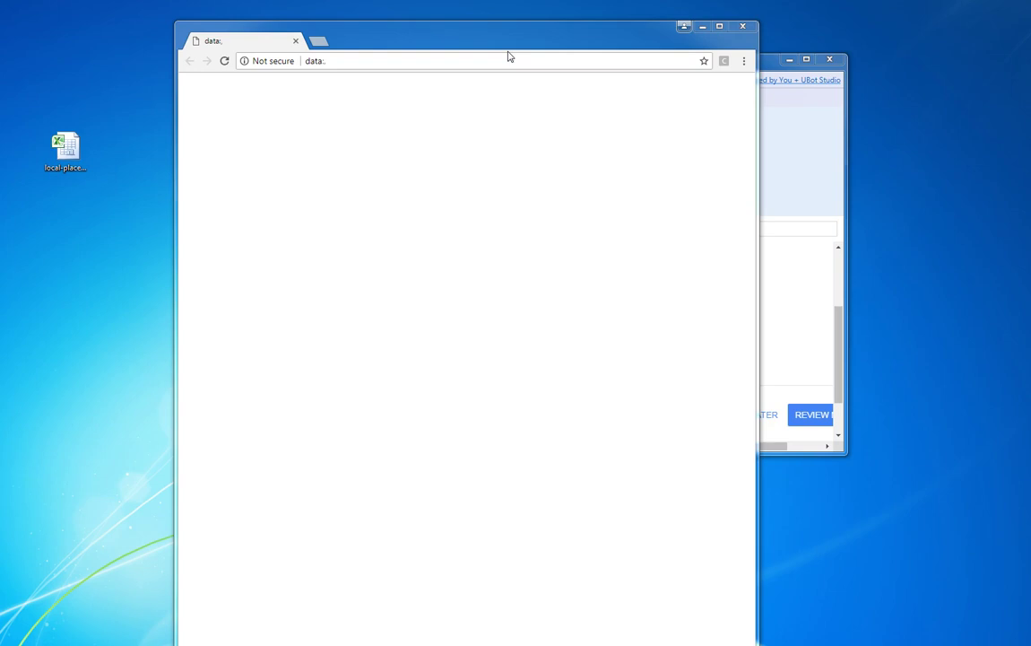
{"action": "left_click", "coordinate": [471, 33]}
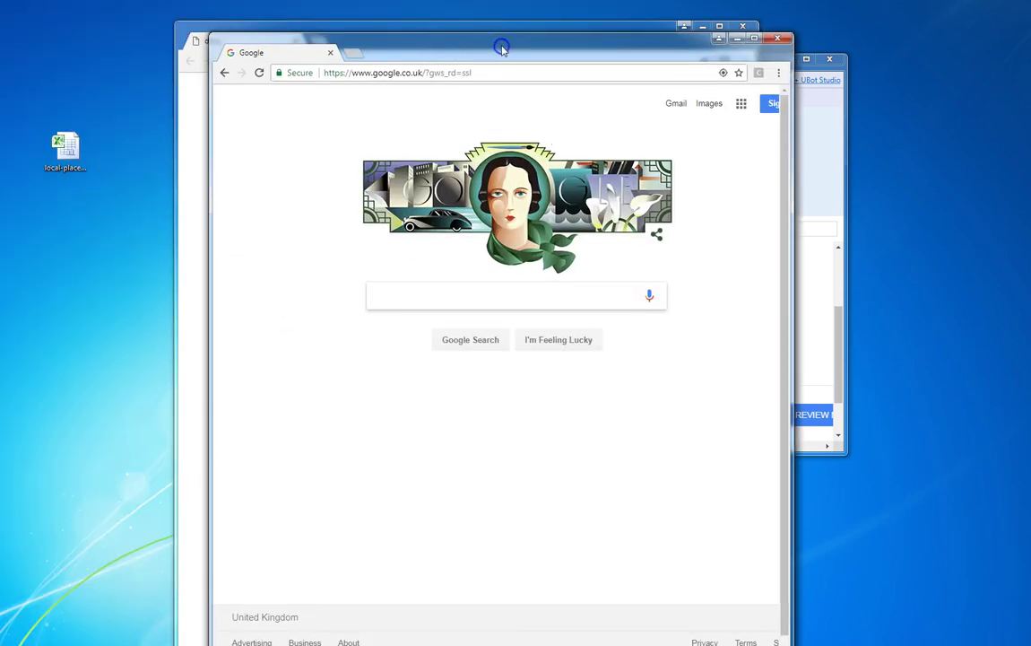
{"action": "double_click", "coordinate": [502, 46]}
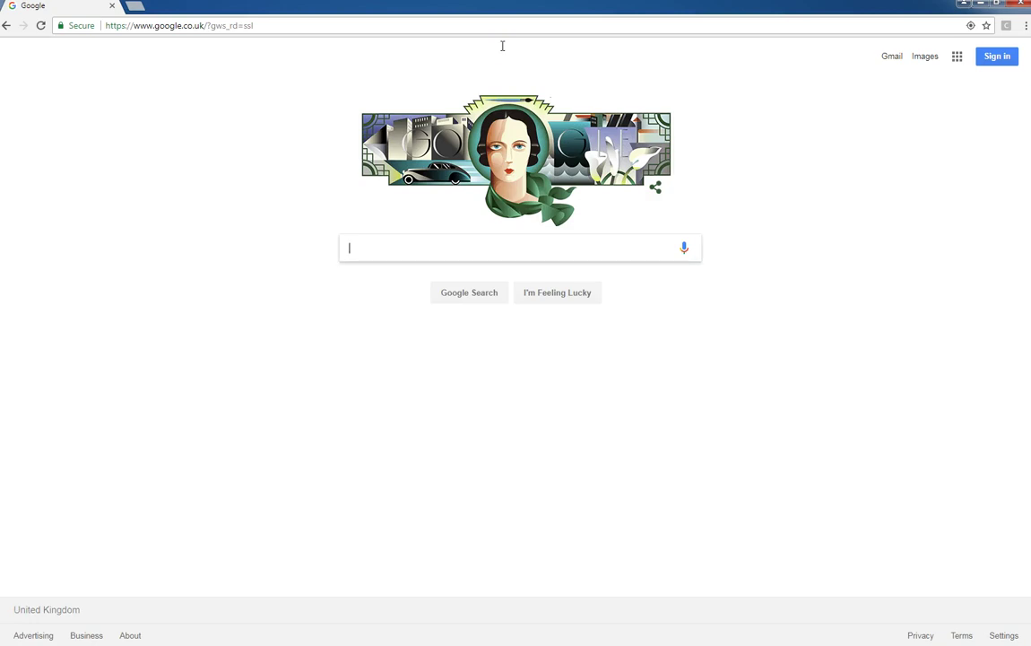
Search Google for "things to do in liverpool" and open the full list of attractions from the results
{"action": "type", "text": "th"}
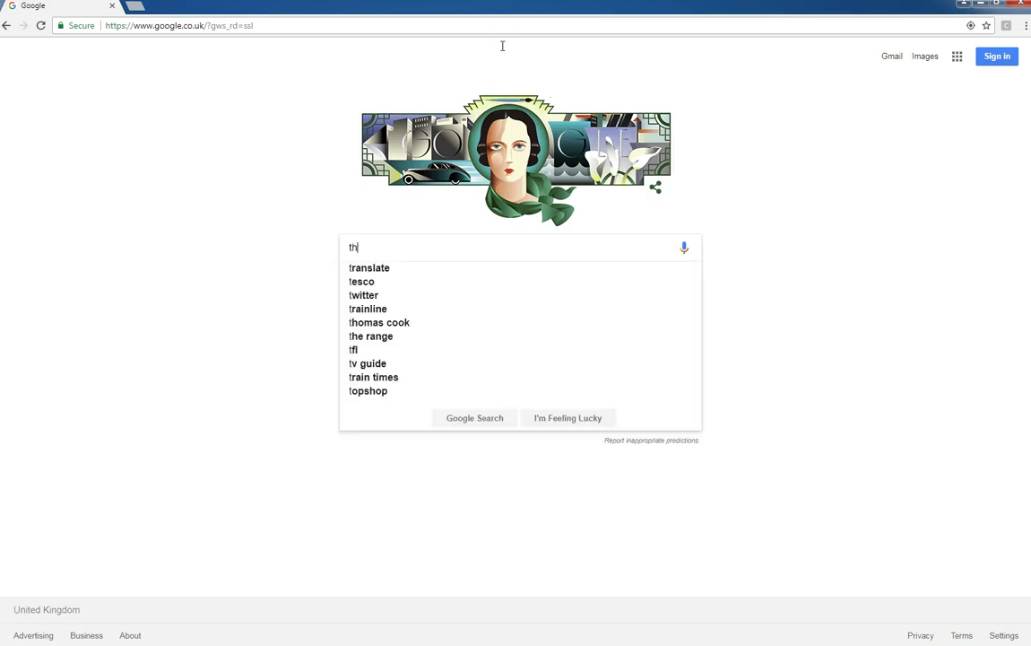
{"action": "type", "text": "ings to d"}
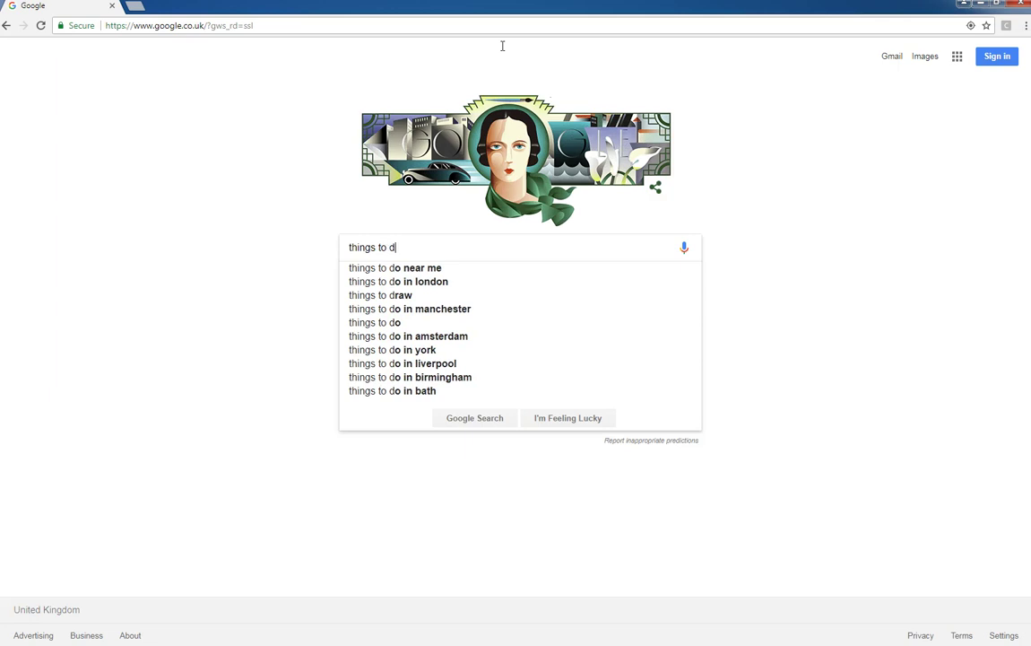
{"action": "type", "text": "o in liver"}
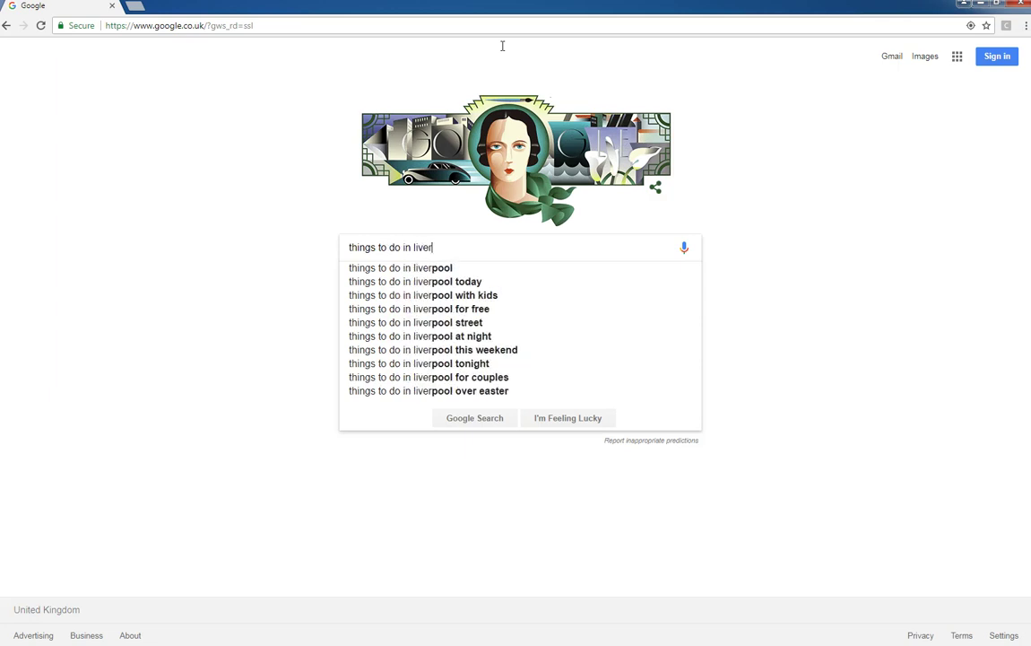
{"action": "type", "text": "pool"}
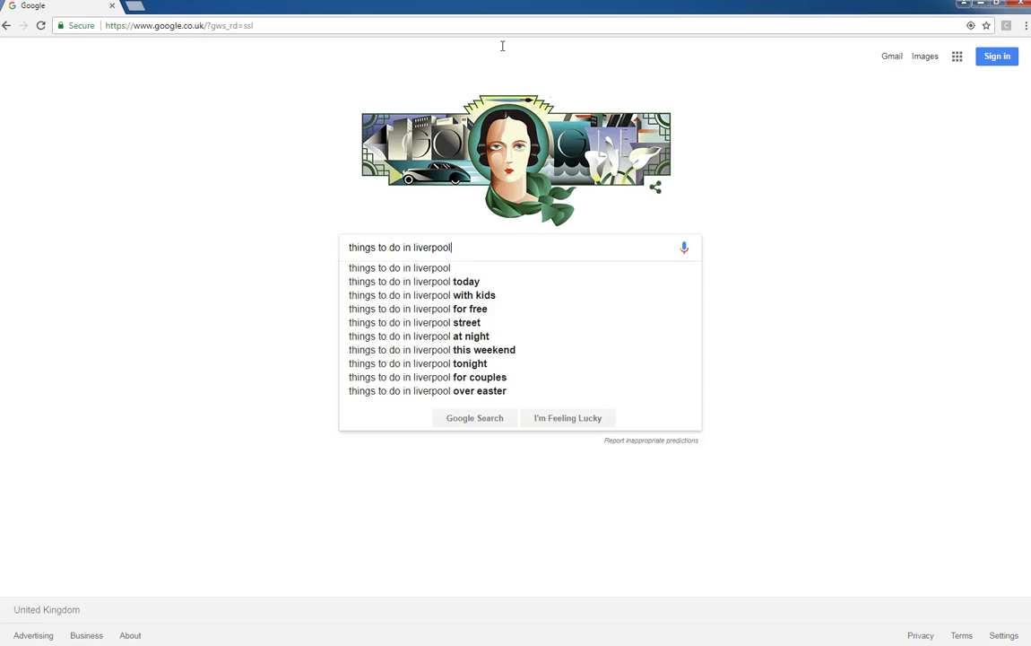
{"action": "key", "text": "Return"}
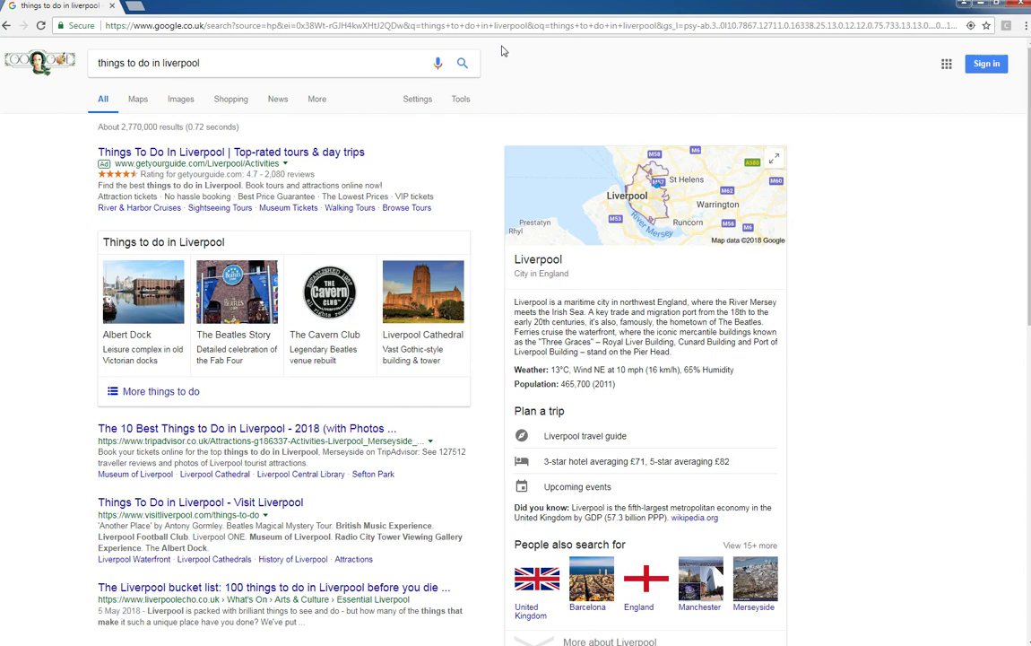
{"action": "scroll", "coordinate": [503, 51], "scroll_direction": "down", "scroll_amount": 4}
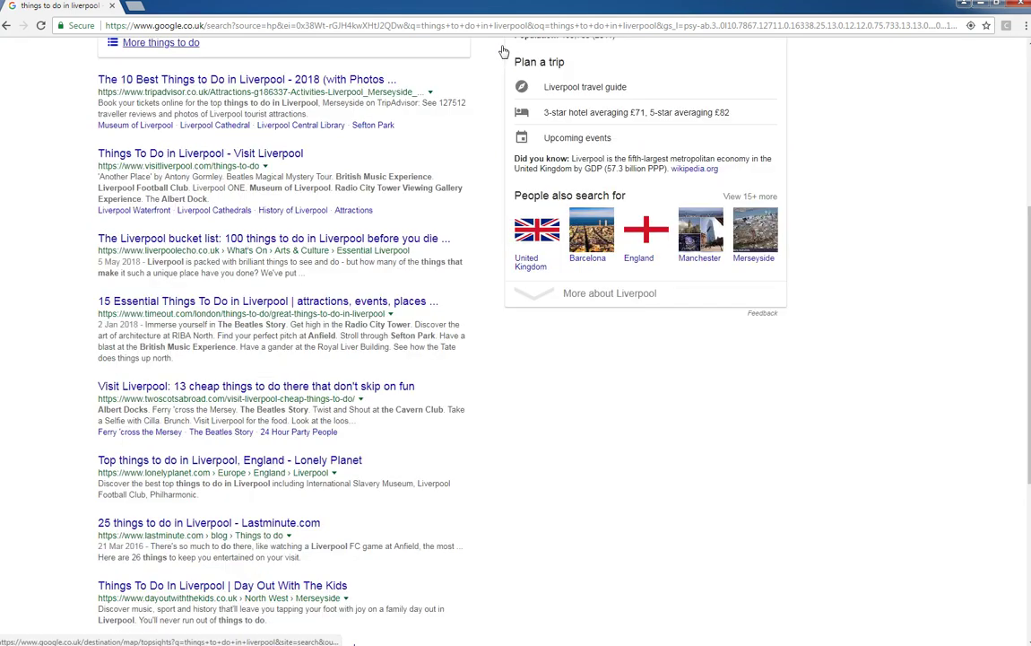
{"action": "left_click", "coordinate": [503, 51]}
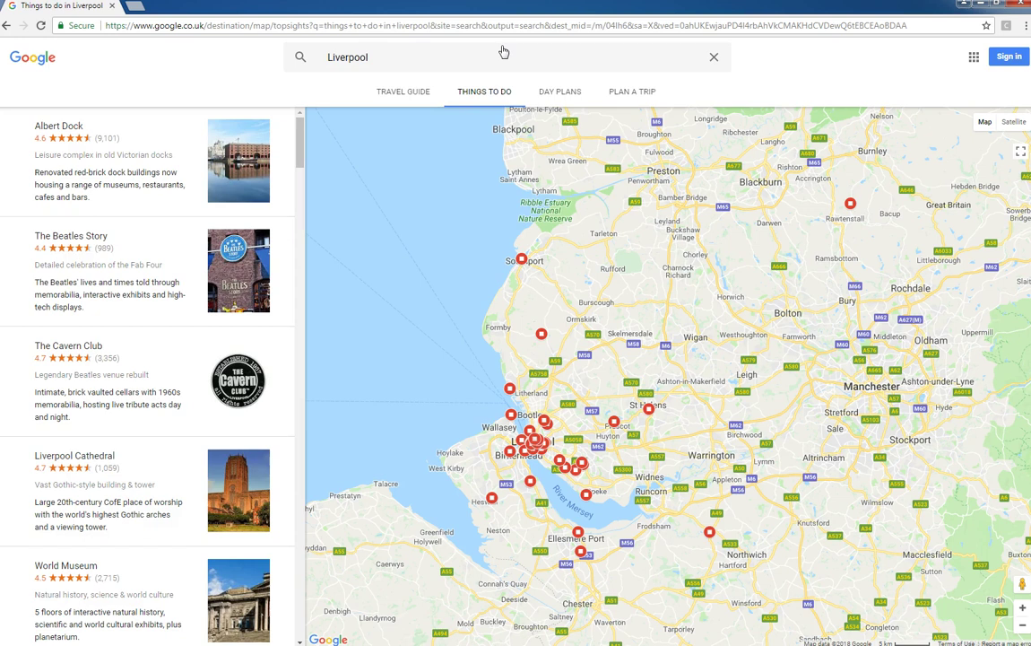
Open Google Maps and get directions from the current location to Liverpool Roofing Company on Alexandra Road
{"action": "key", "text": "alt+Right"}
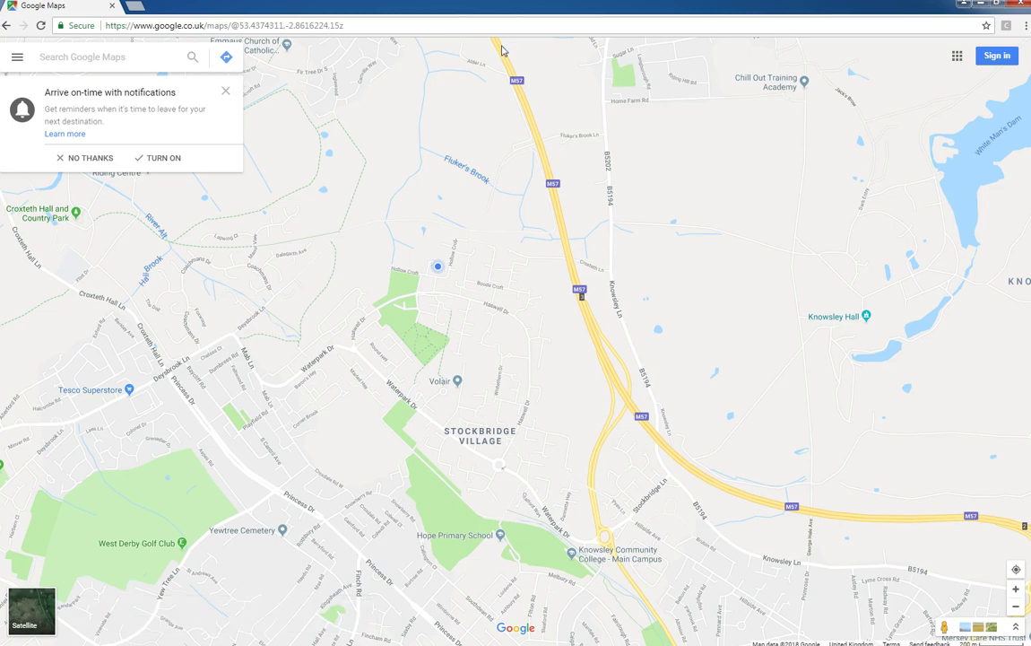
{"action": "left_click", "coordinate": [225, 56]}
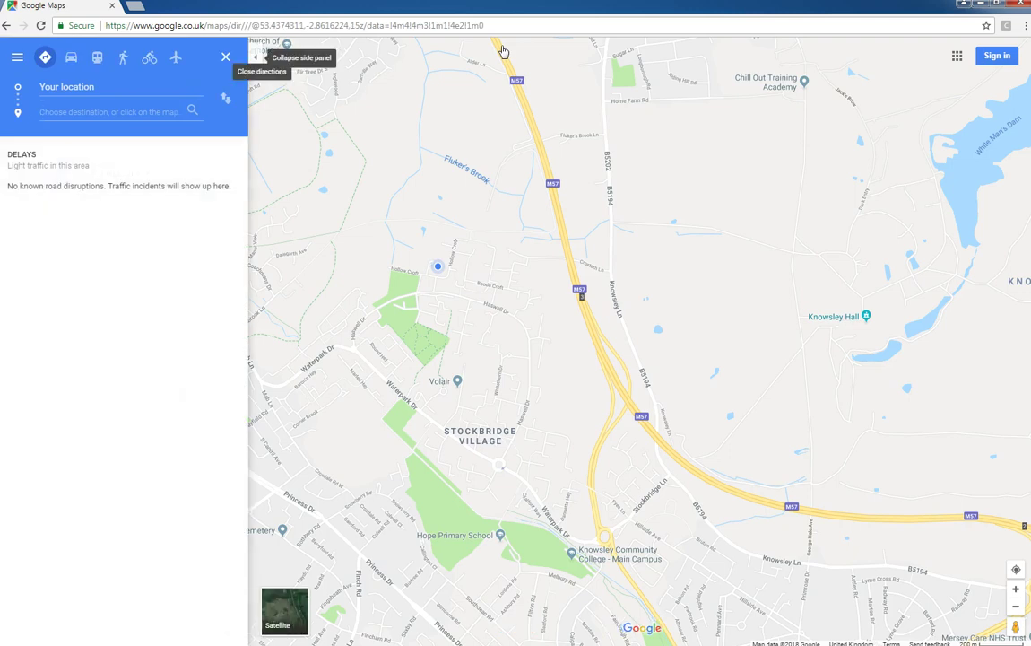
{"action": "type", "text": "liverp"}
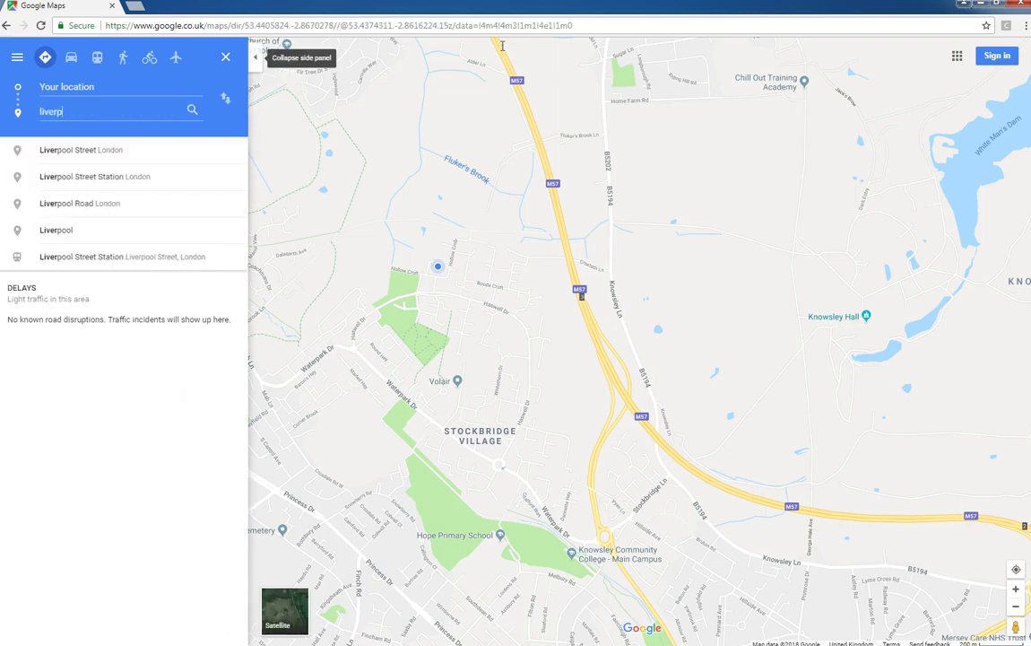
{"action": "type", "text": "ool roofing c"}
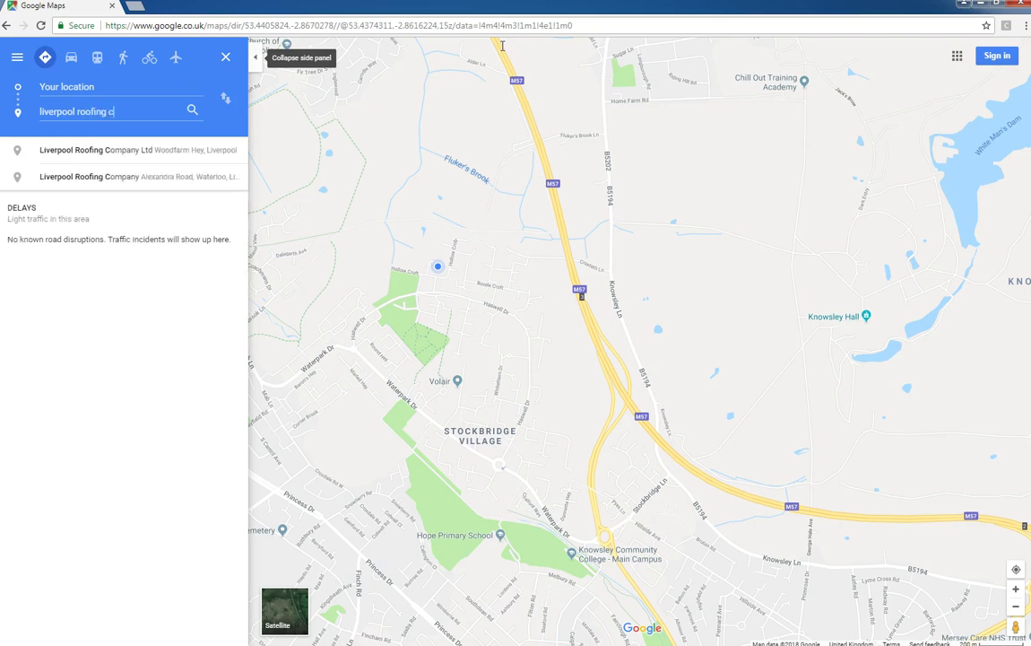
{"action": "type", "text": "ompany alexandr"}
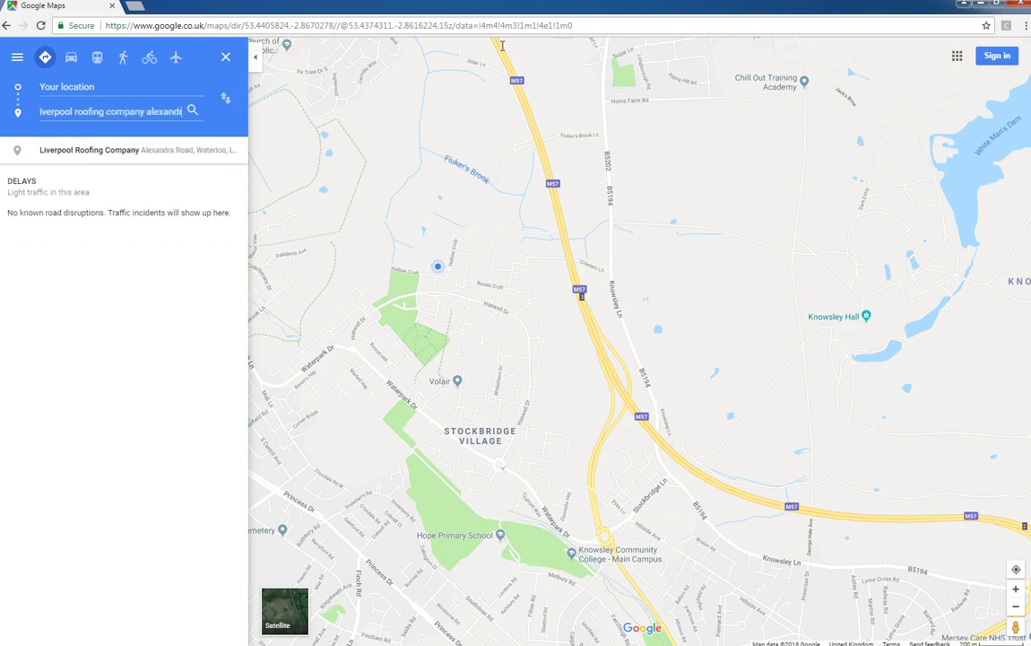
{"action": "type", "text": "a road"}
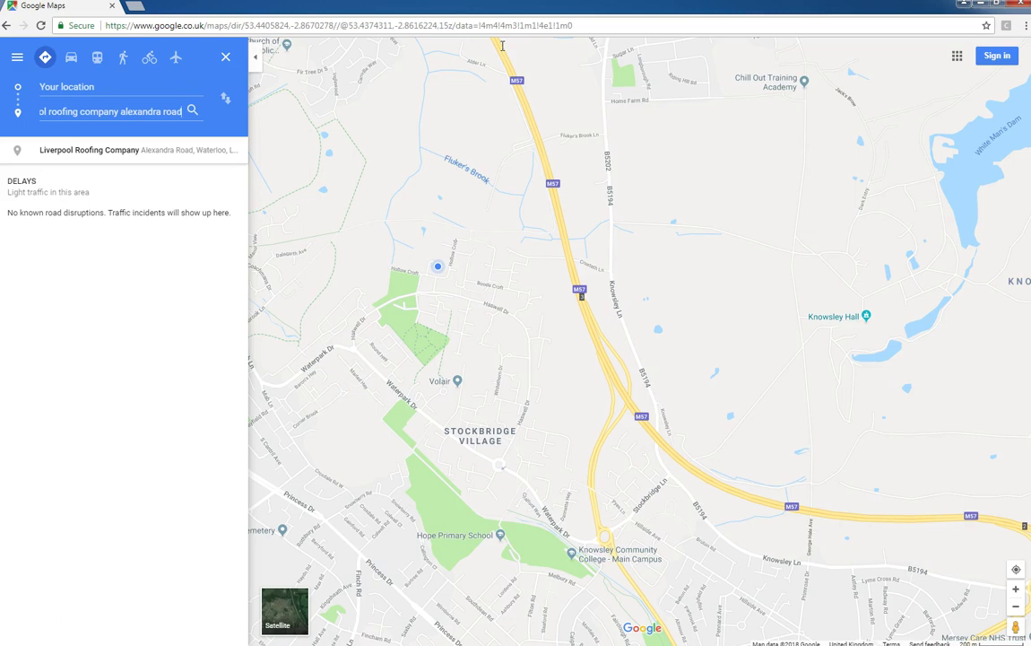
{"action": "key", "text": "Return"}
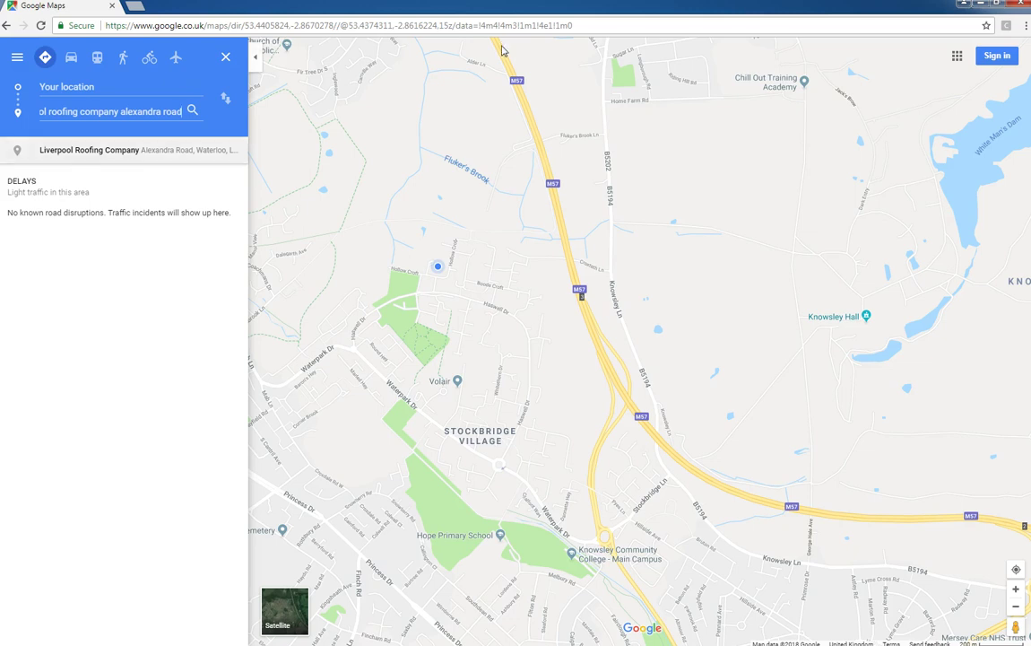
{"action": "key", "text": "Return"}
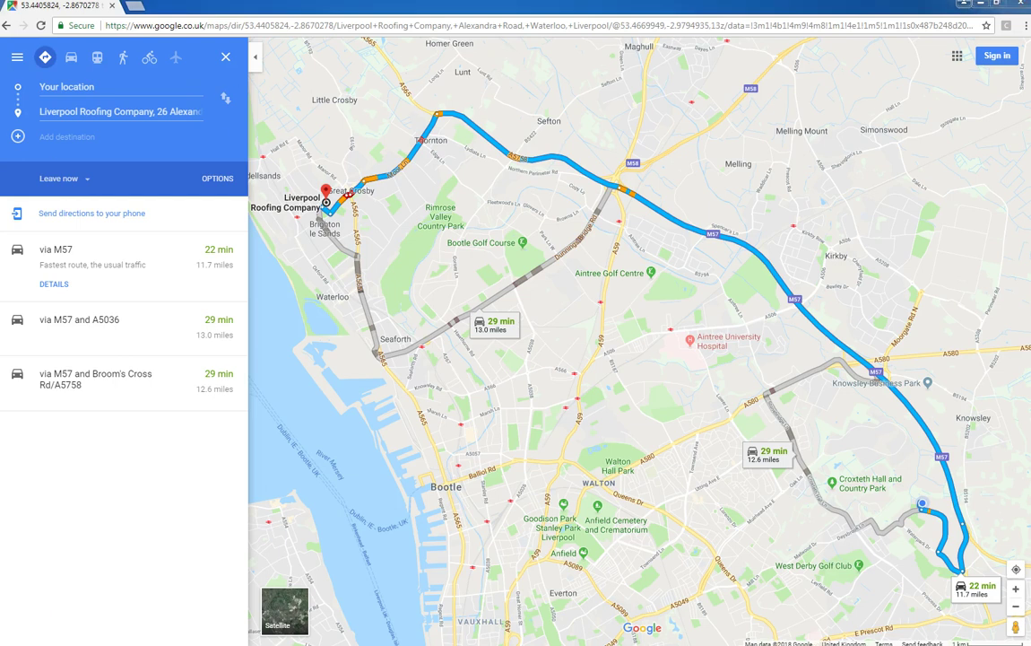
Change the route's starting point to Albert Dock, Edward Pavilion, Liverpool
{"action": "left_click", "coordinate": [99, 87]}
{"action": "type", "text": "A"}
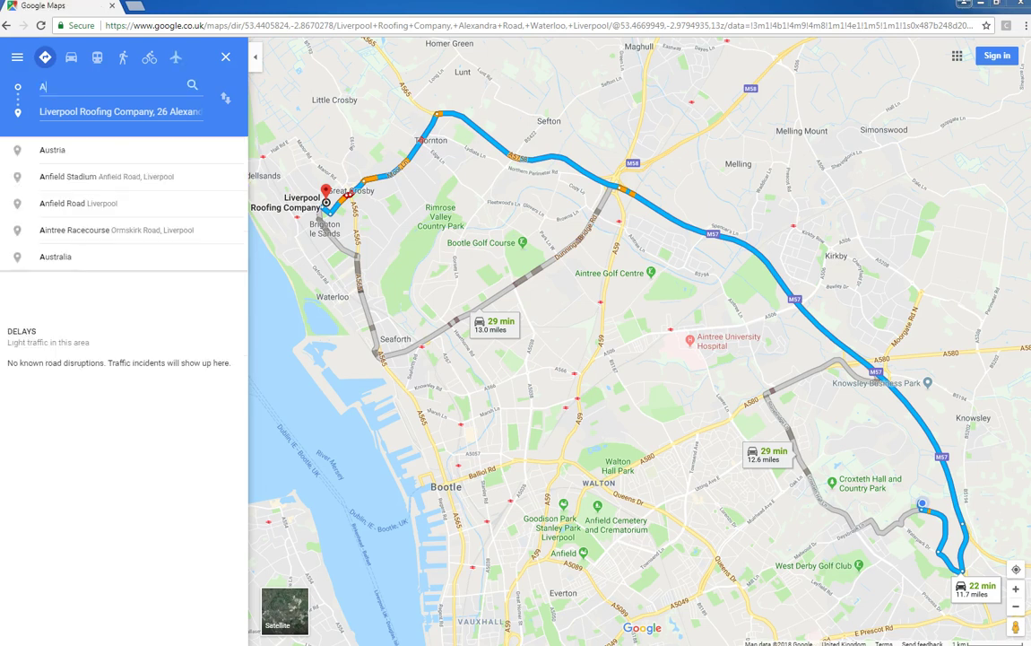
{"action": "type", "text": "lbert Dock"}
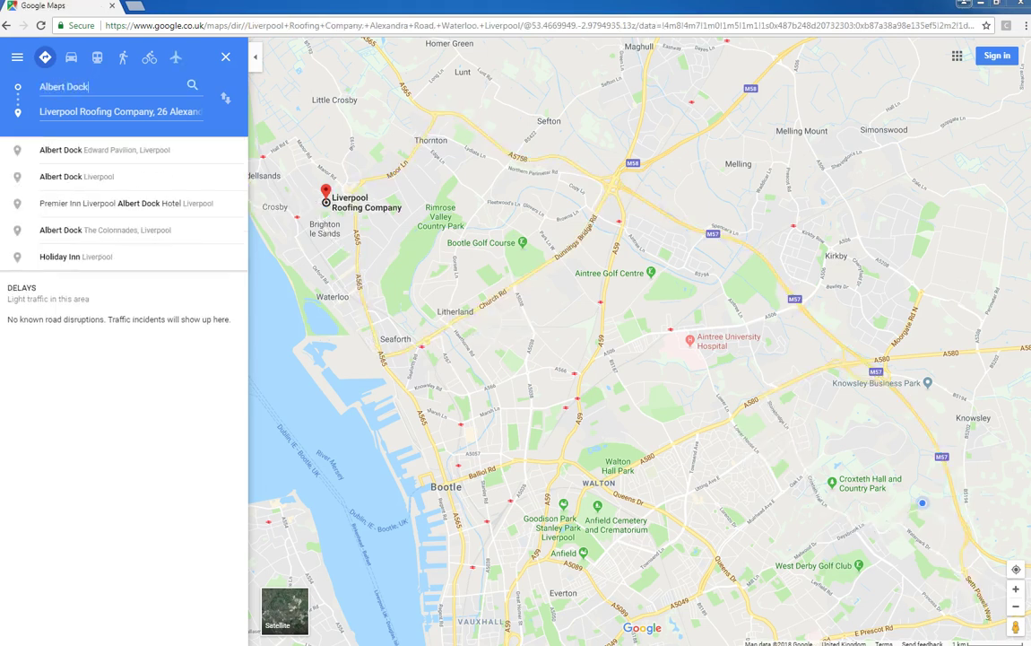
{"action": "key", "text": "Return"}
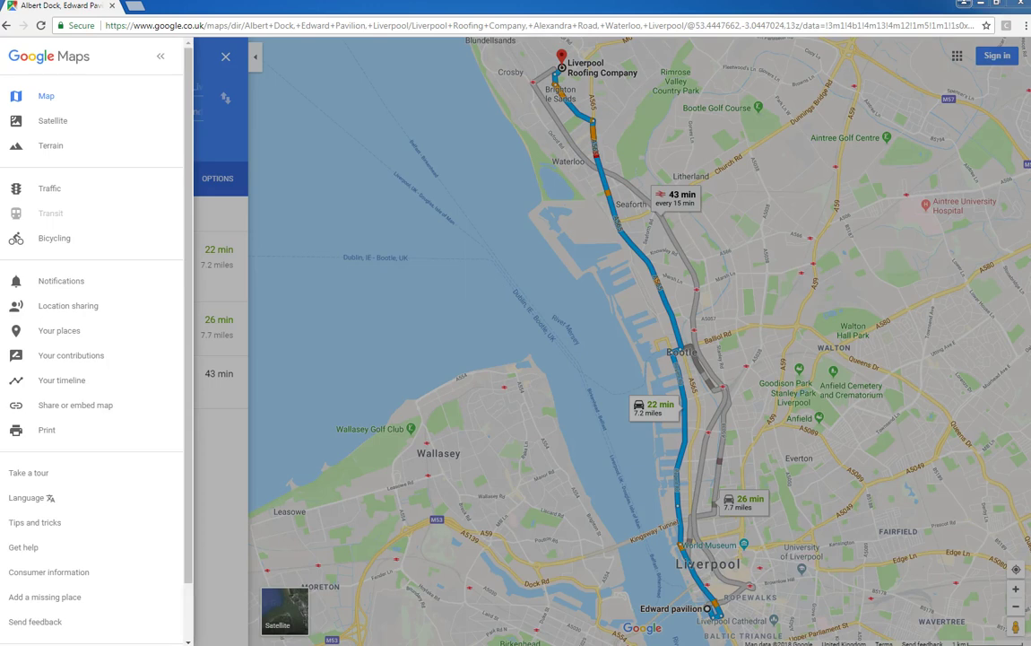
Open the sharing options for the Albert Dock route and copy its share link
{"action": "scroll", "coordinate": [76, 342], "scroll_direction": "down", "scroll_amount": 1}
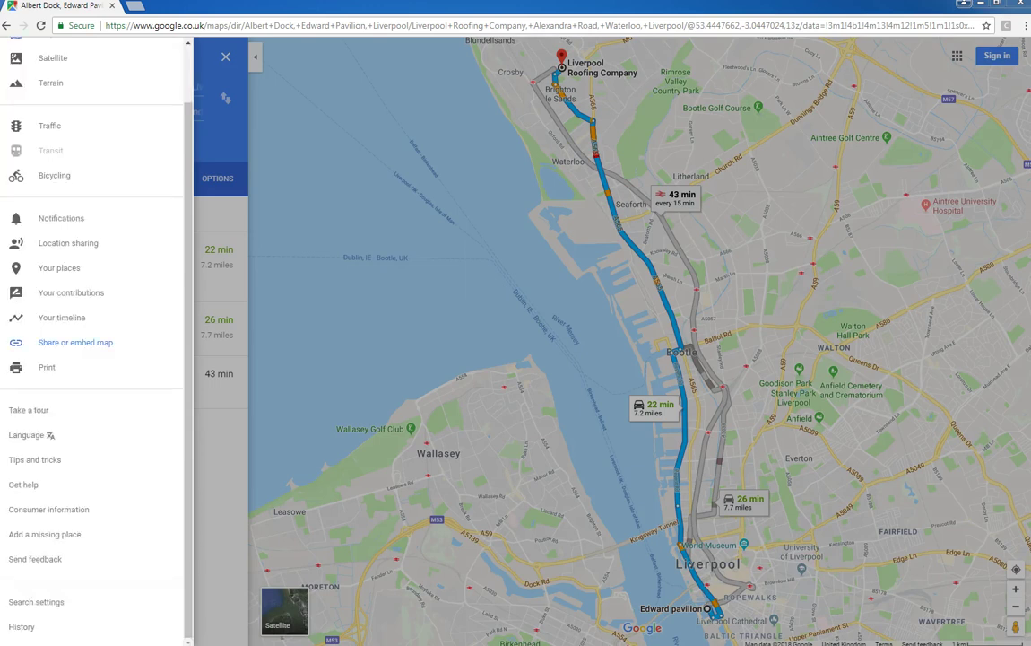
{"action": "left_click", "coordinate": [75, 341]}
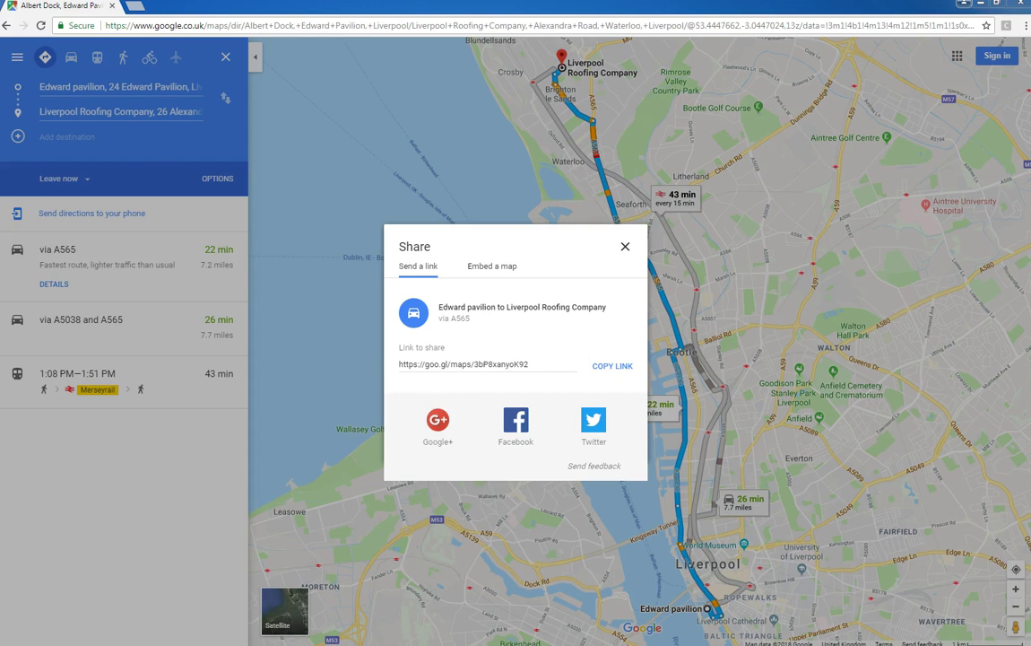
{"action": "left_click", "coordinate": [475, 364]}
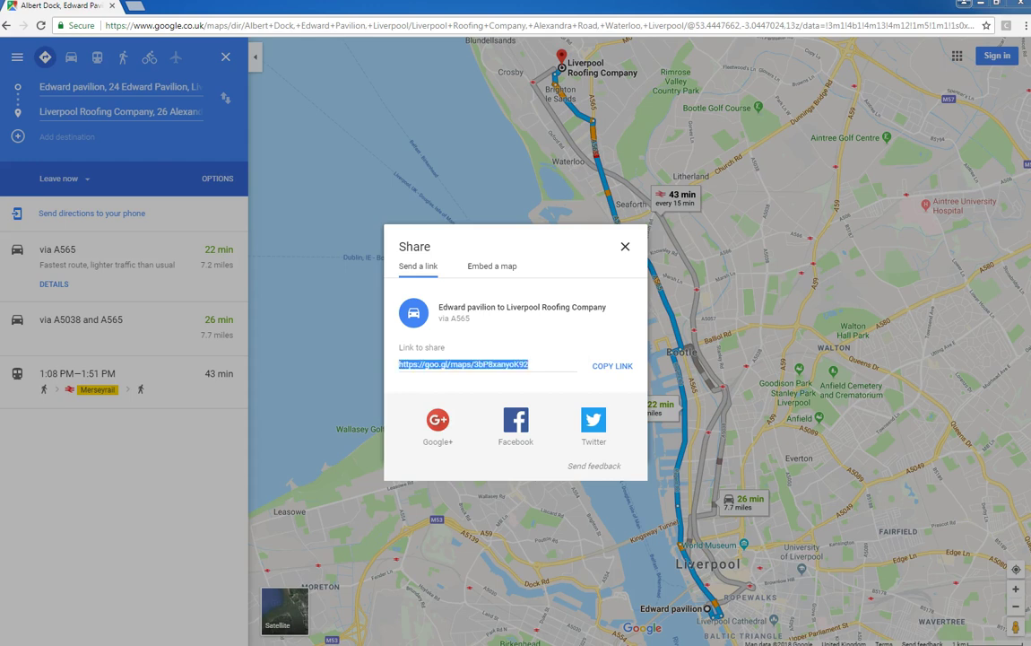
{"action": "key", "text": "ctrl+c"}
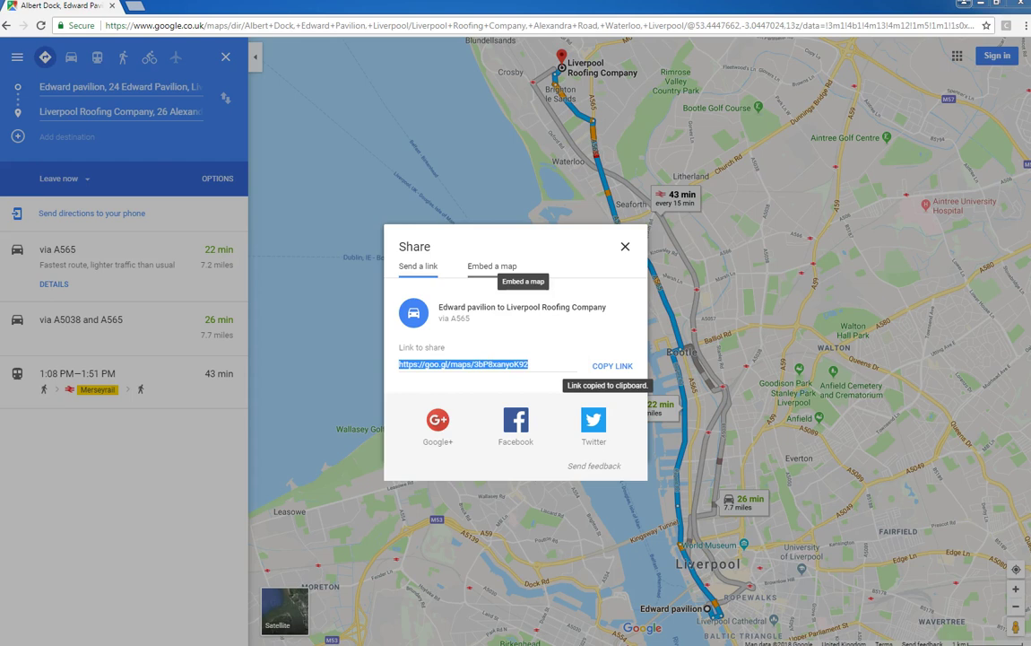
Select the medium-size embed HTML for the route map and close the sharing dialog
{"action": "left_click", "coordinate": [492, 266]}
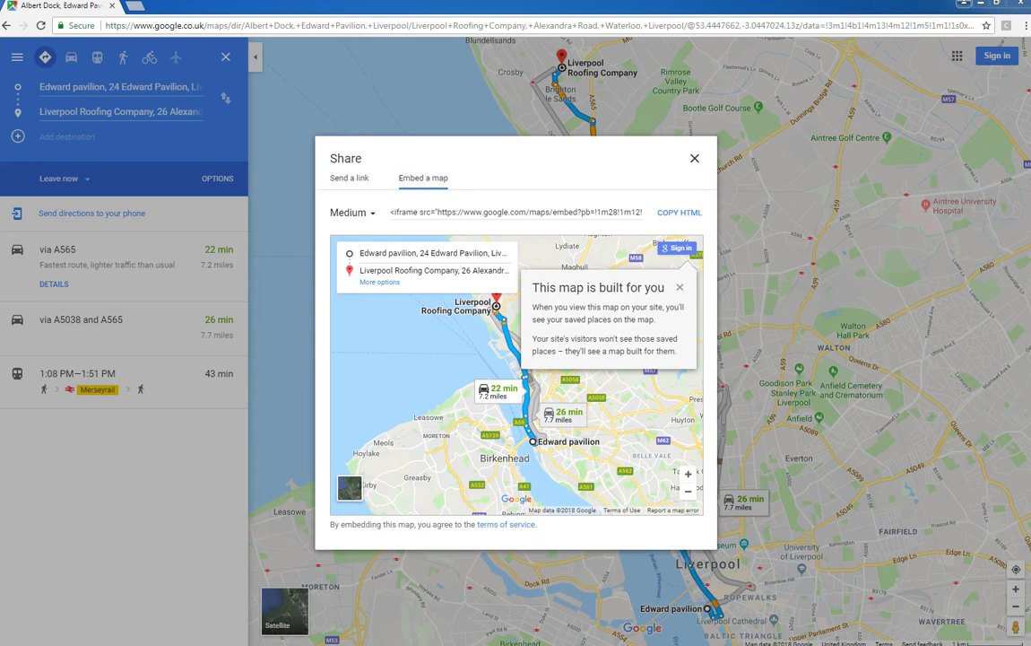
{"action": "left_click", "coordinate": [516, 213]}
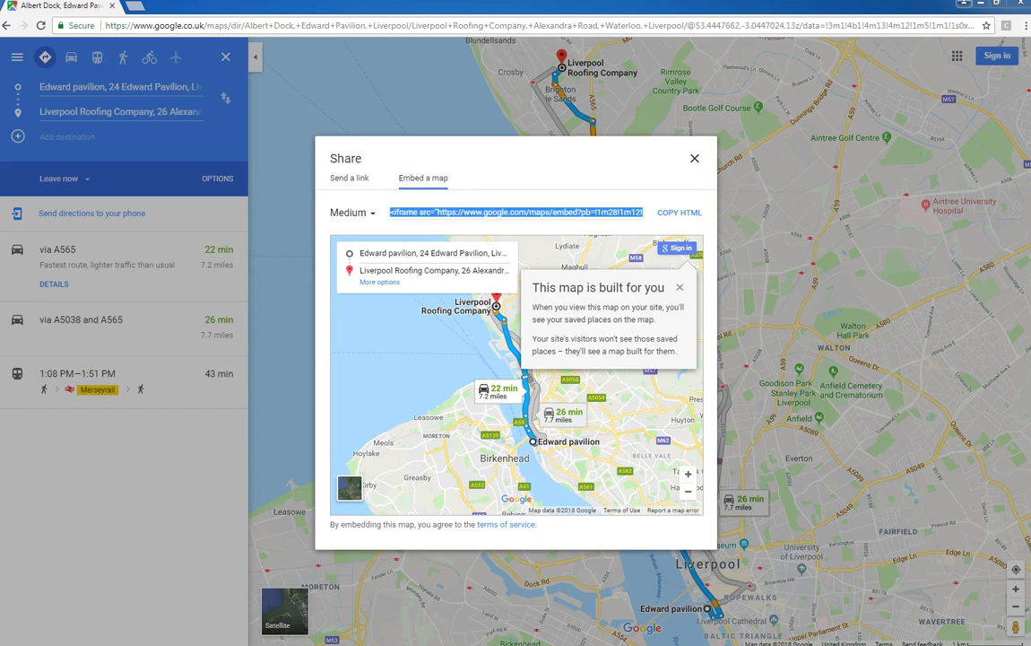
{"action": "left_click", "coordinate": [695, 158]}
Change the route's starting point to The Beatles Story, Liverpool
{"action": "left_click", "coordinate": [109, 86]}
{"action": "left_click", "coordinate": [110, 87]}
{"action": "key", "text": "BackSpace"}
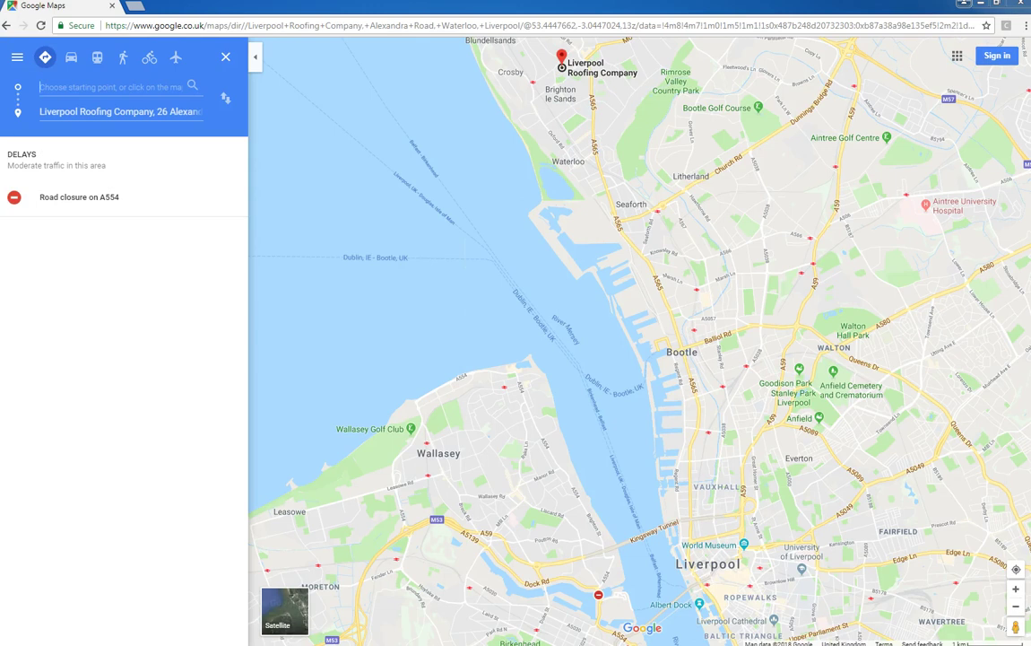
{"action": "type", "text": "The "}
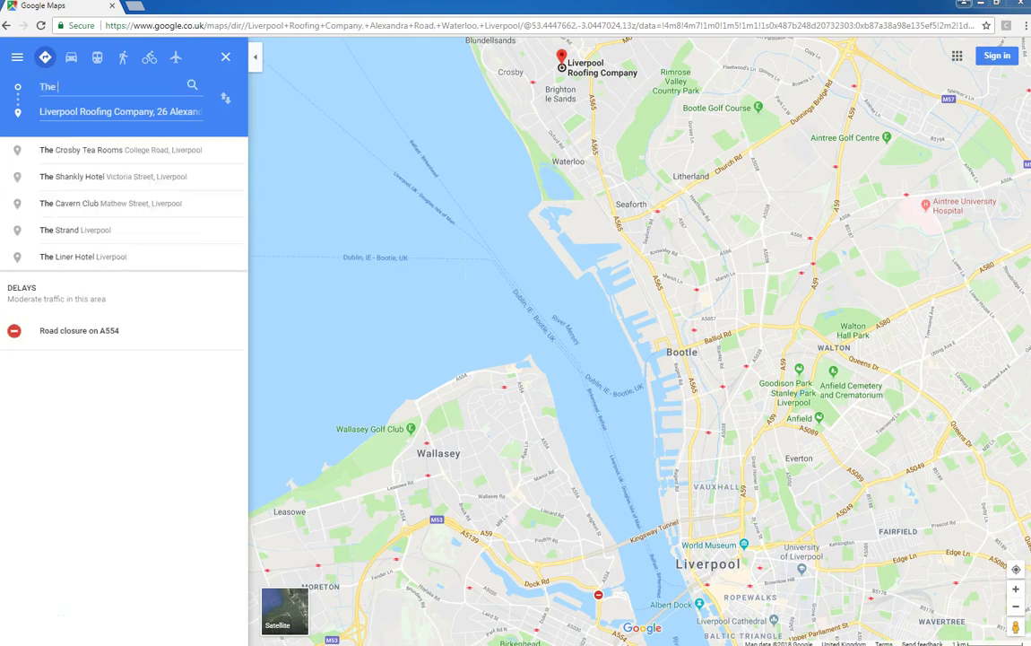
{"action": "type", "text": "Beatles Story"}
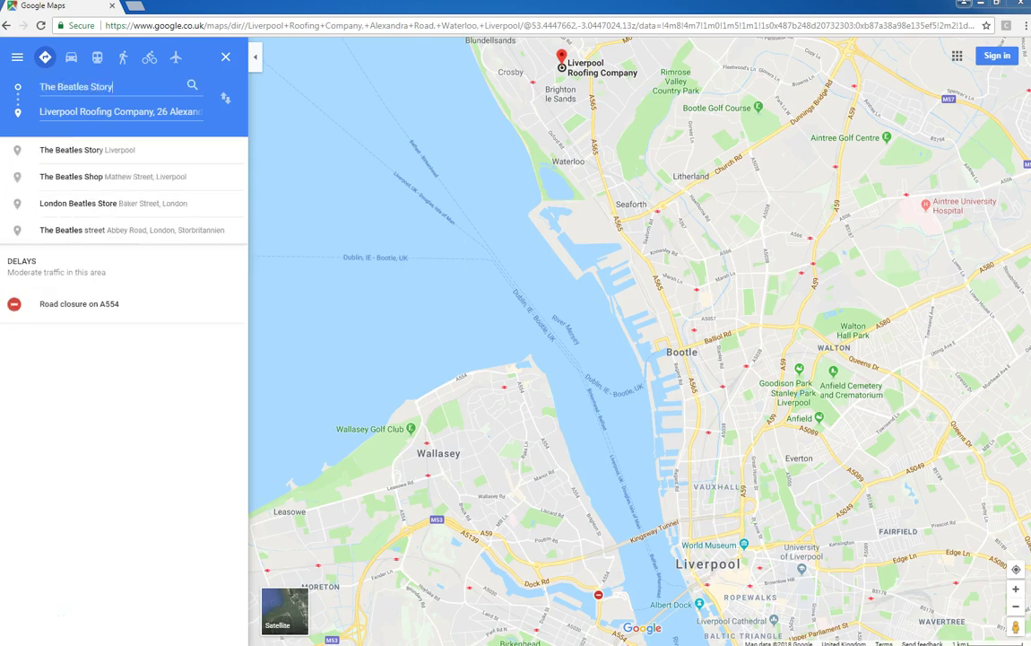
{"action": "key", "text": "Return"}
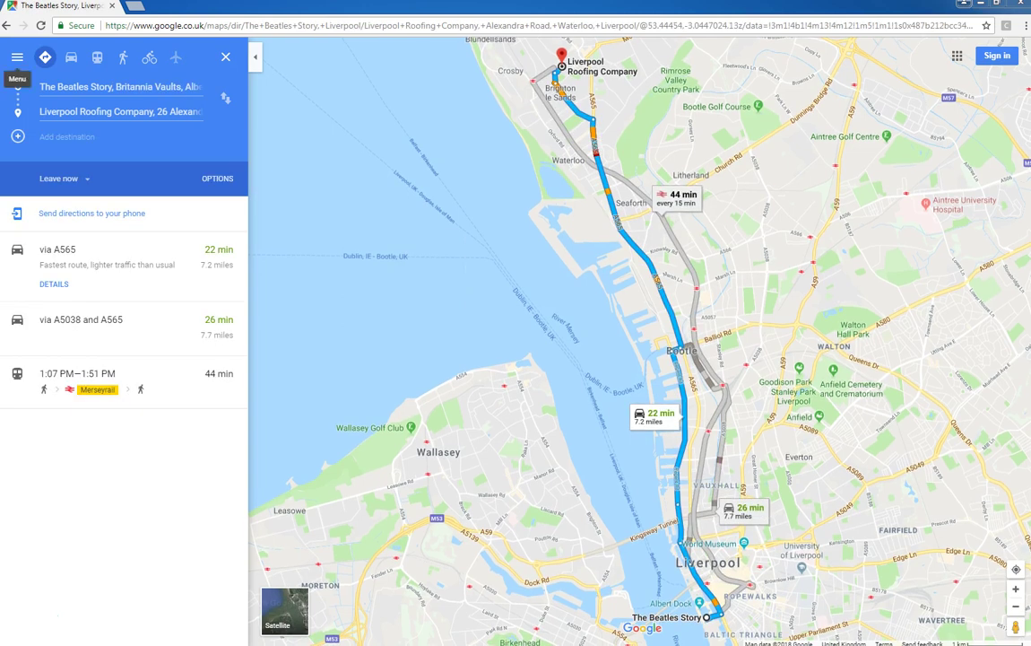
Open the sharing options for the Beatles Story route and copy its share link
{"action": "left_click", "coordinate": [17, 57]}
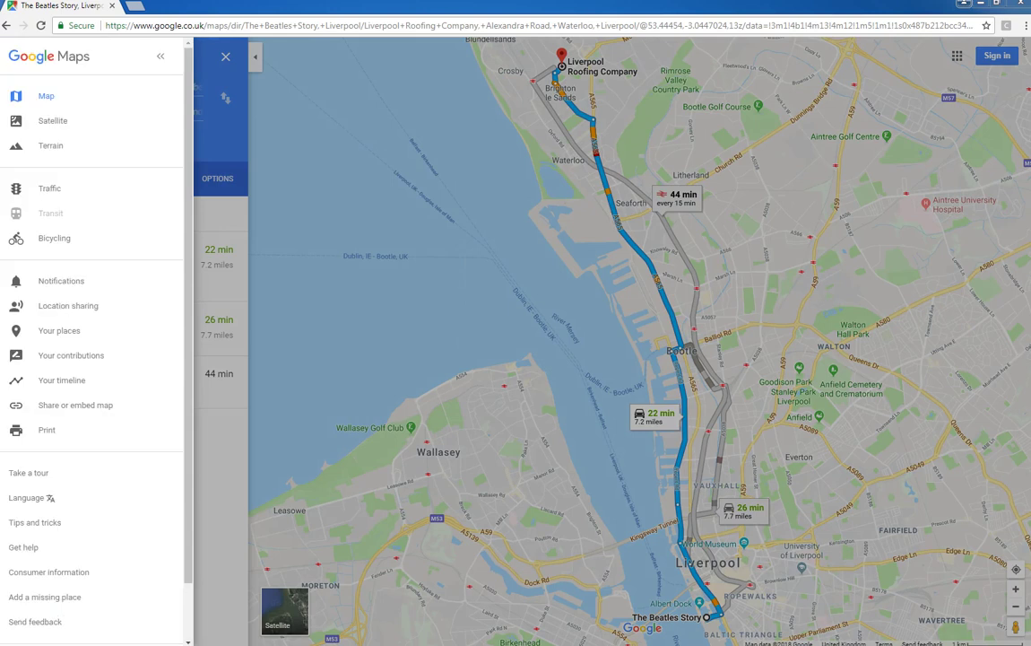
{"action": "scroll", "coordinate": [75, 341], "scroll_direction": "down", "scroll_amount": 2}
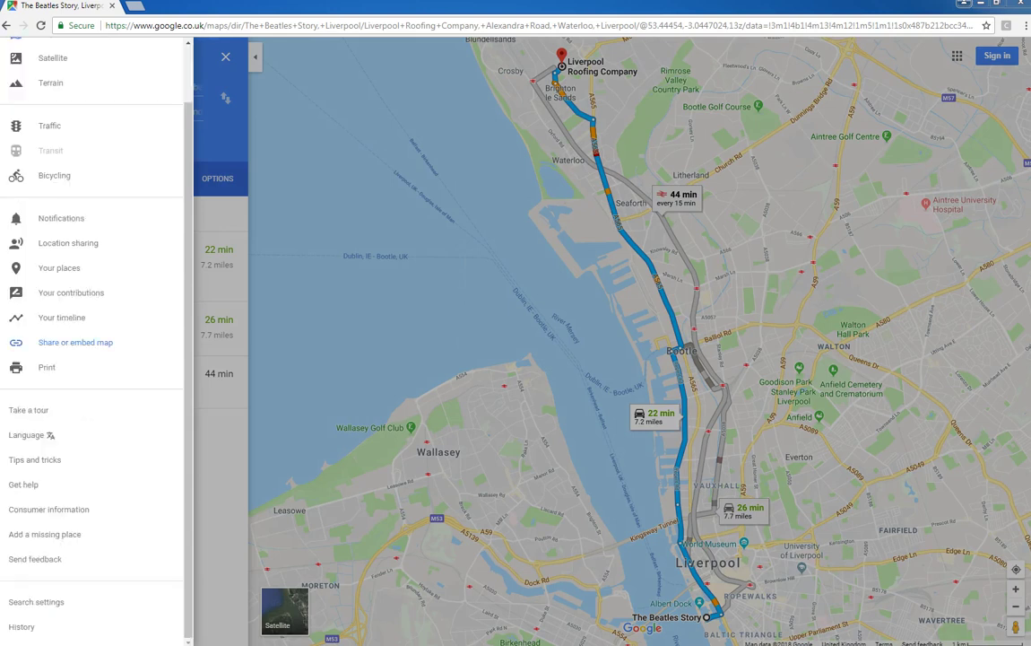
{"action": "left_click", "coordinate": [75, 342]}
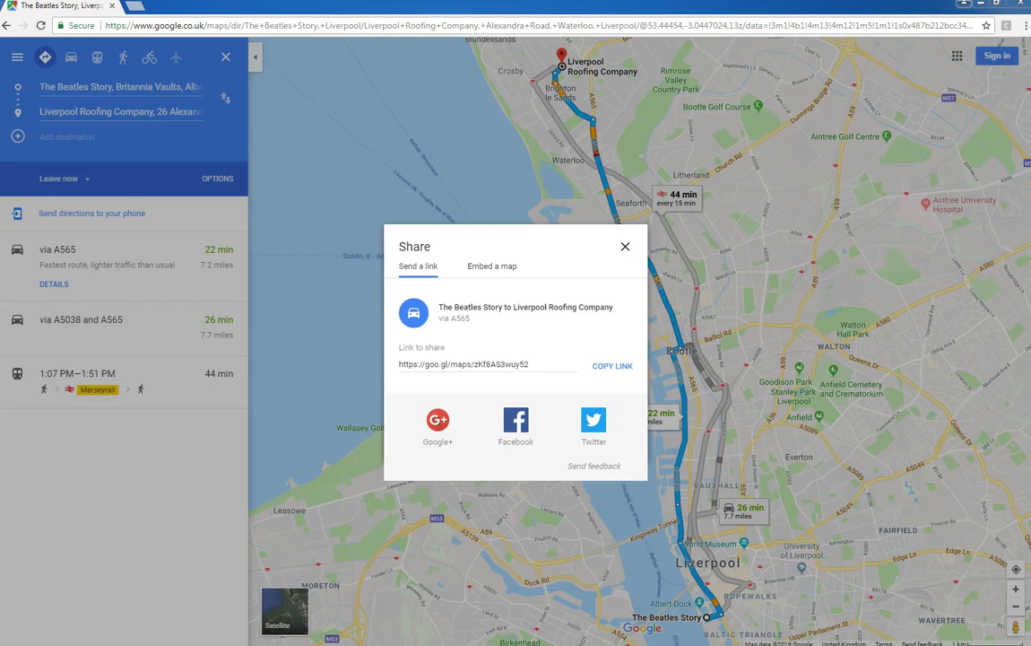
{"action": "left_click", "coordinate": [475, 364]}
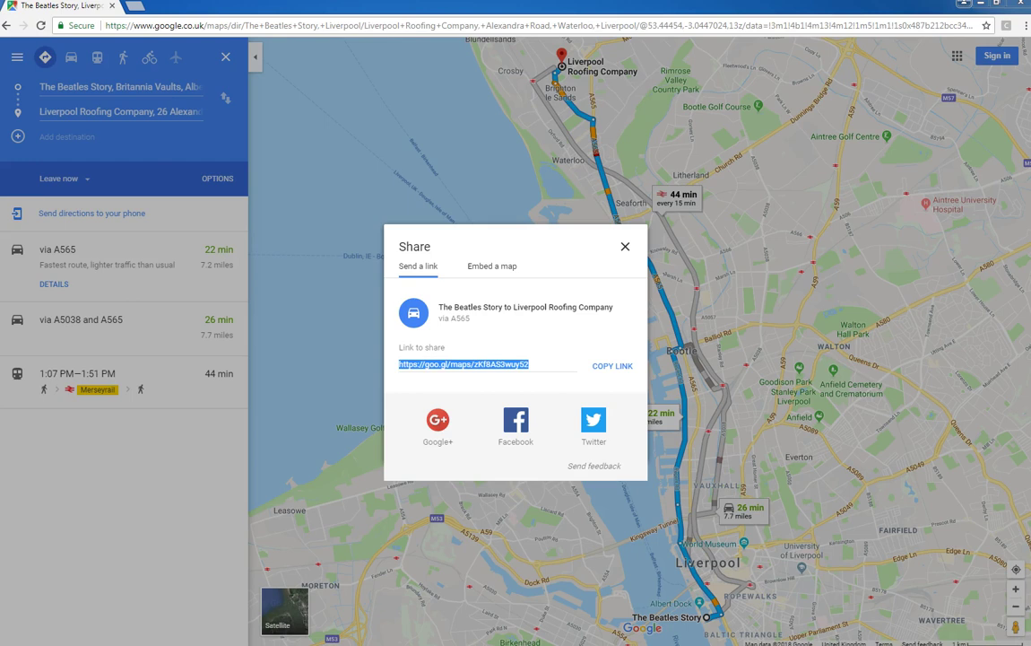
{"action": "left_click", "coordinate": [612, 366]}
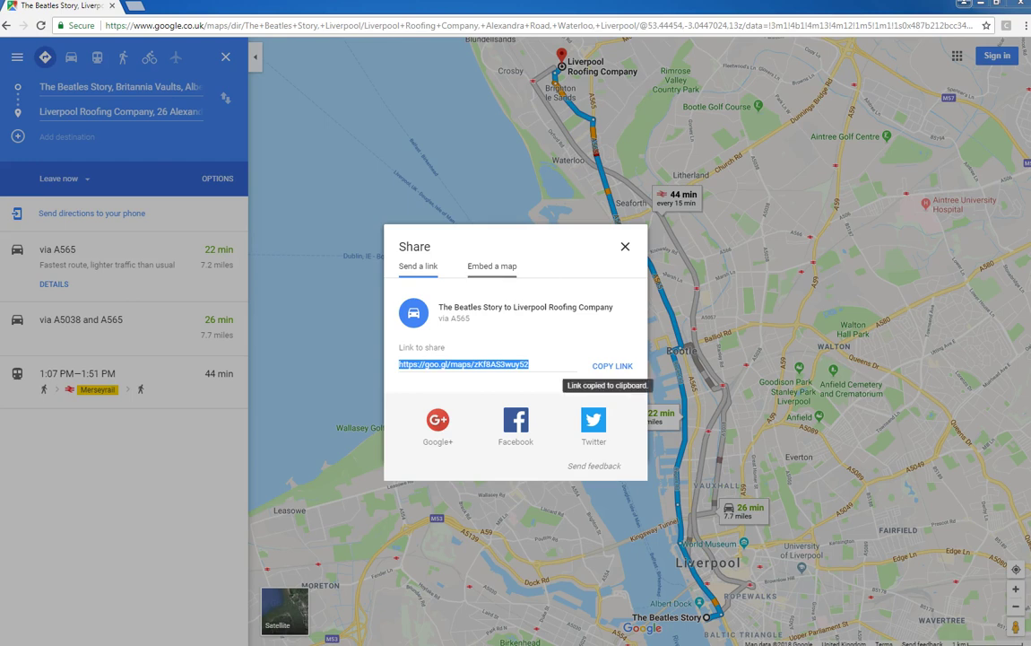
Select the medium-size embed HTML for the Beatles Story route and close the sharing dialog
{"action": "left_click", "coordinate": [491, 266]}
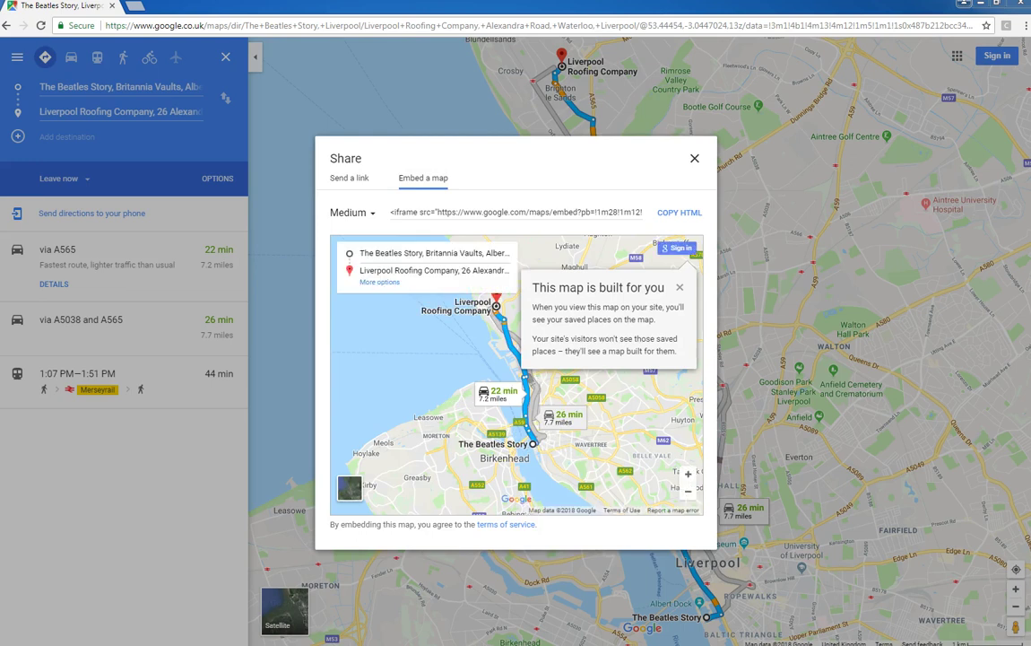
{"action": "left_click", "coordinate": [516, 213]}
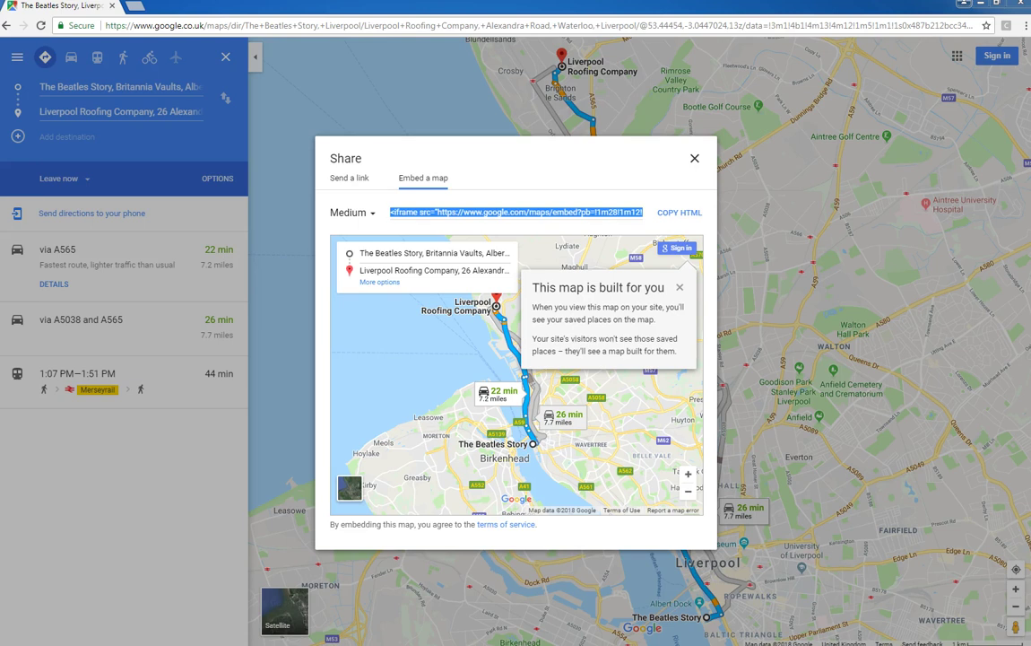
{"action": "left_click", "coordinate": [694, 159]}
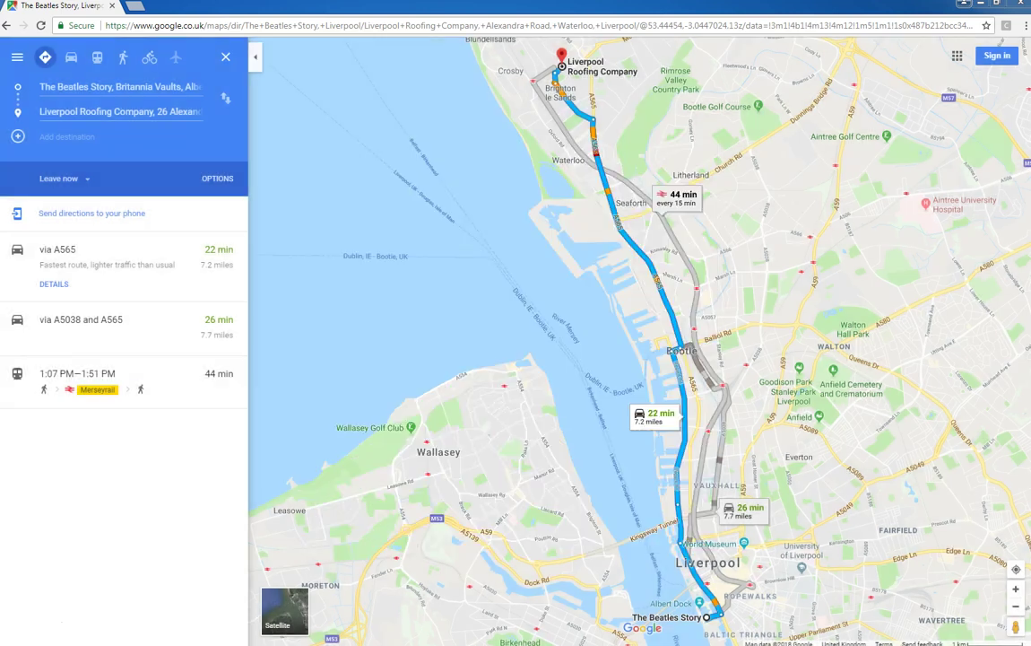
Replace the route's starting point with The Cavern Club, Mathew Street, Liverpool
{"action": "left_click", "coordinate": [118, 87]}
{"action": "key", "text": "BackSpace"}
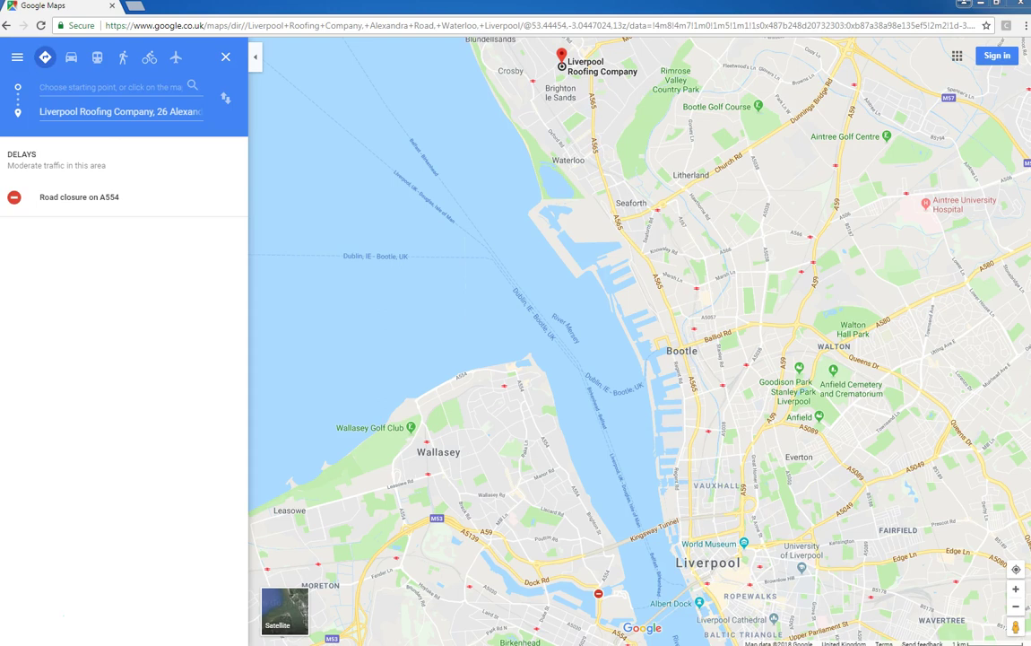
{"action": "type", "text": "T"}
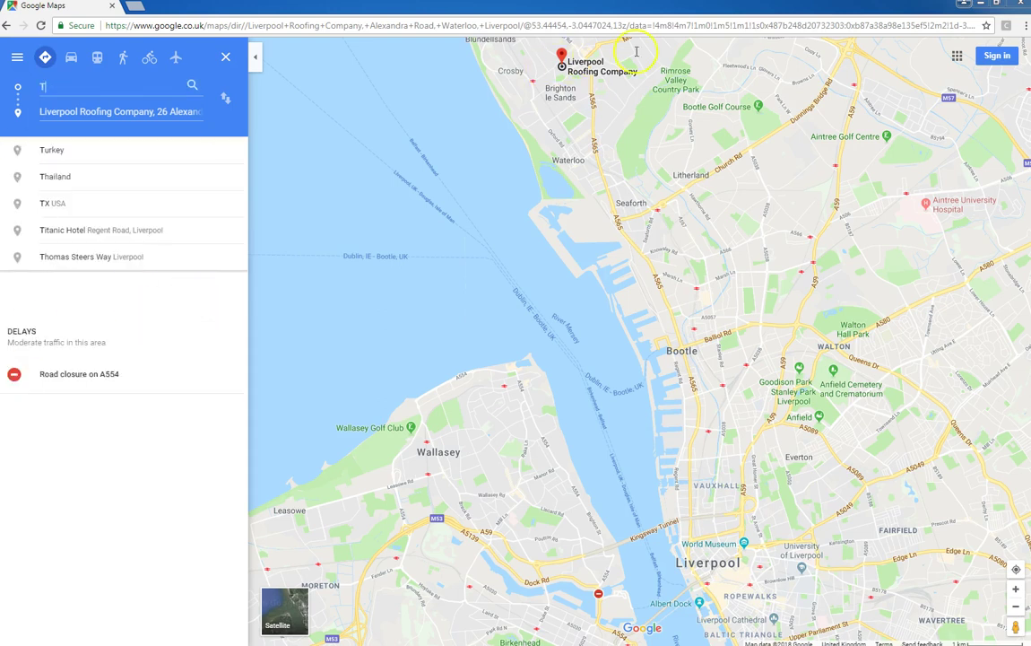
Check the links and embed codes collected in liverpool.csv in Excel, widening column A, and close it without saving
{"action": "left_click", "coordinate": [996, 5]}
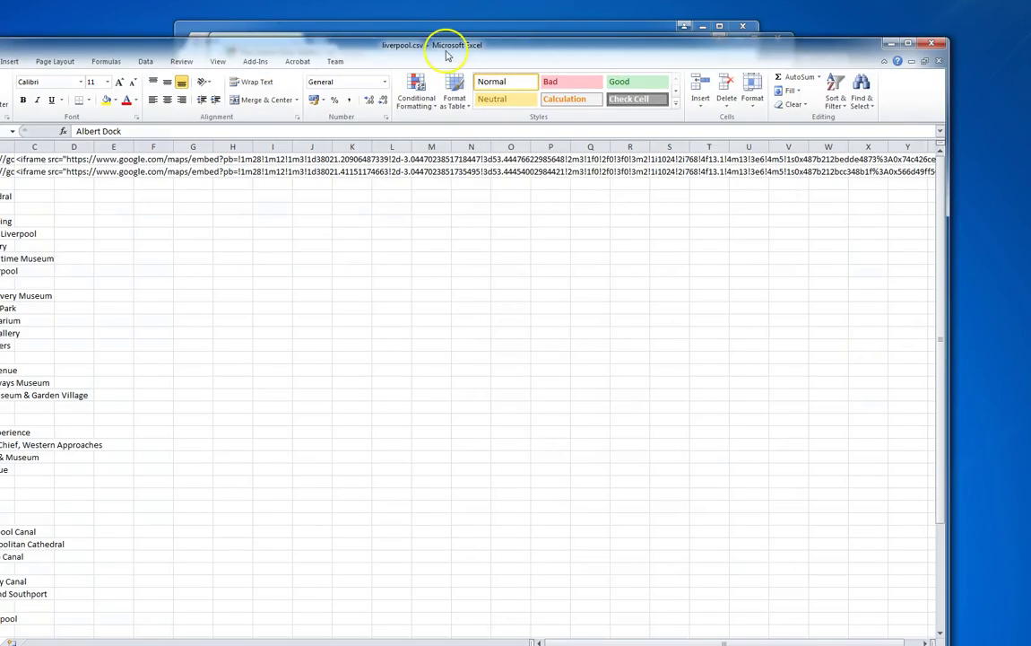
{"action": "left_click_drag", "start_coordinate": [445, 46], "coordinate": [659, 52]}
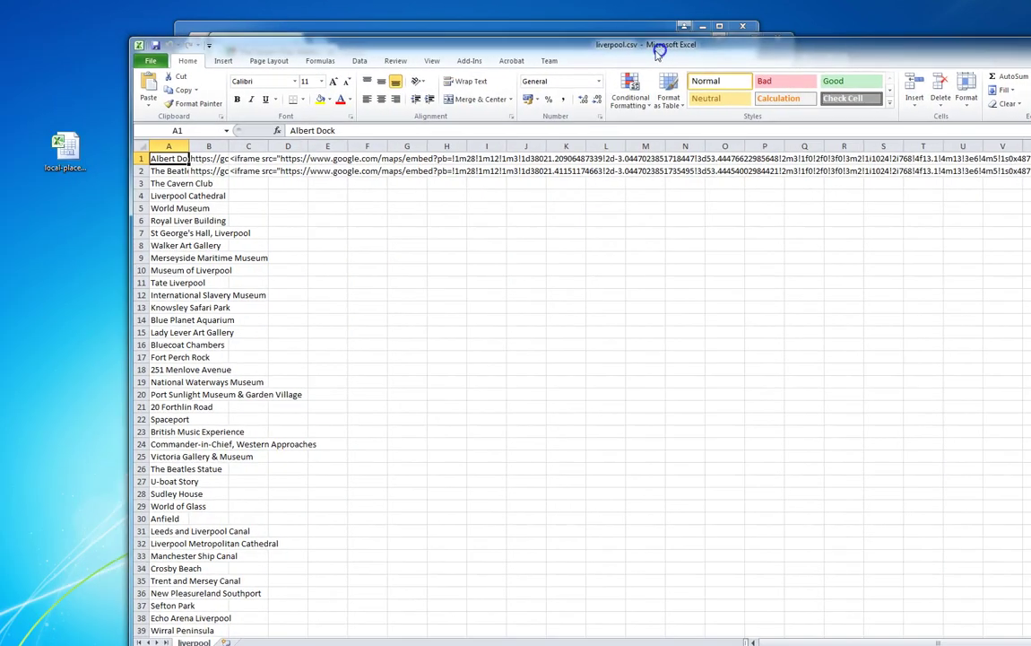
{"action": "double_click", "coordinate": [188, 146]}
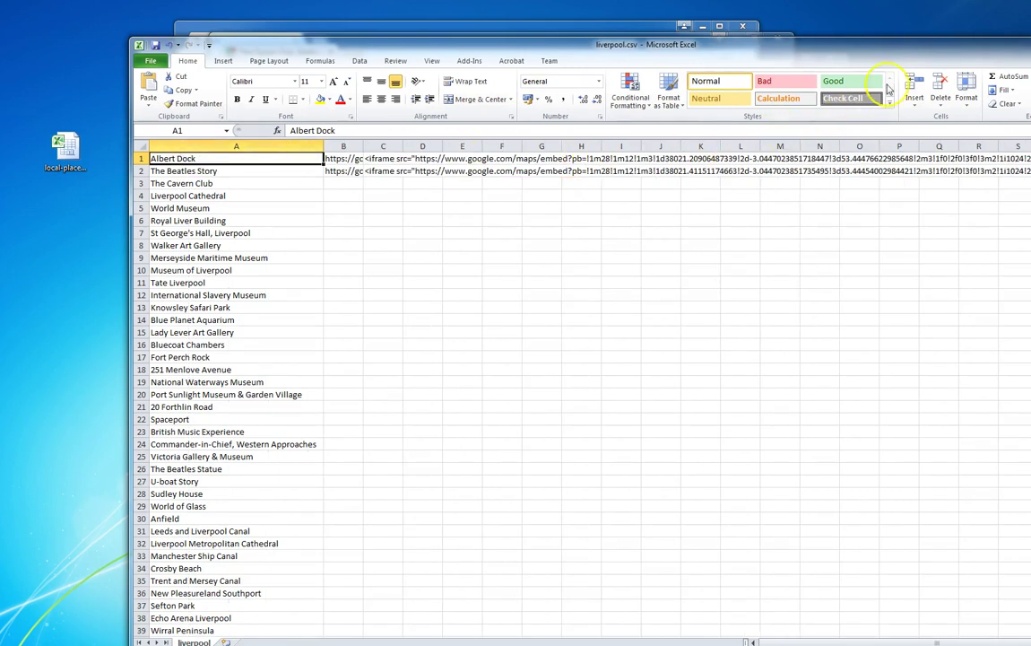
{"action": "left_click_drag", "start_coordinate": [937, 56], "coordinate": [719, 86]}
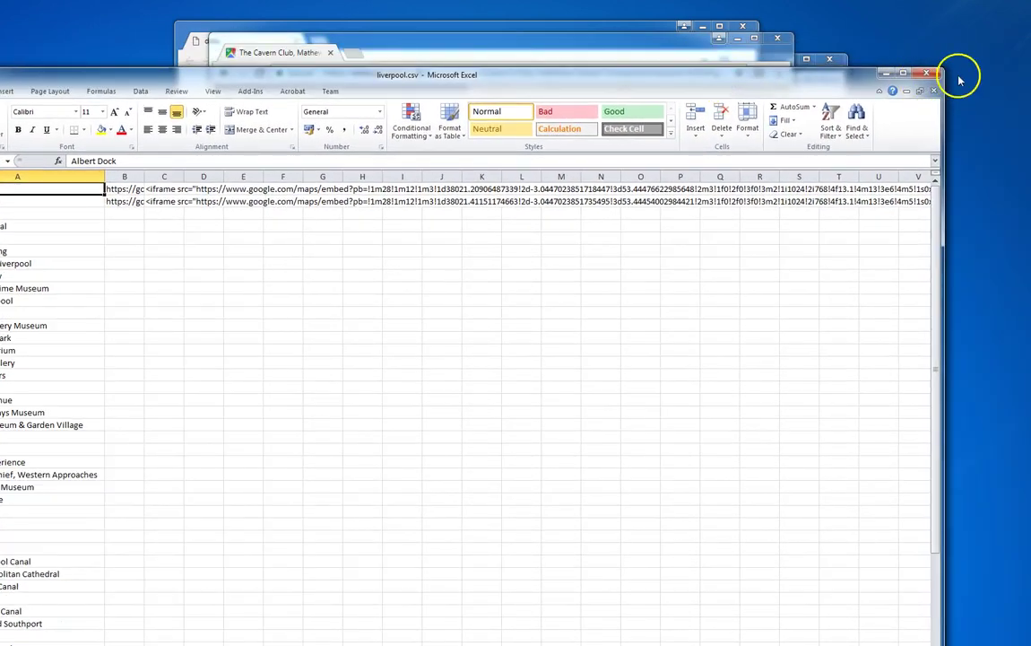
{"action": "left_click", "coordinate": [929, 75]}
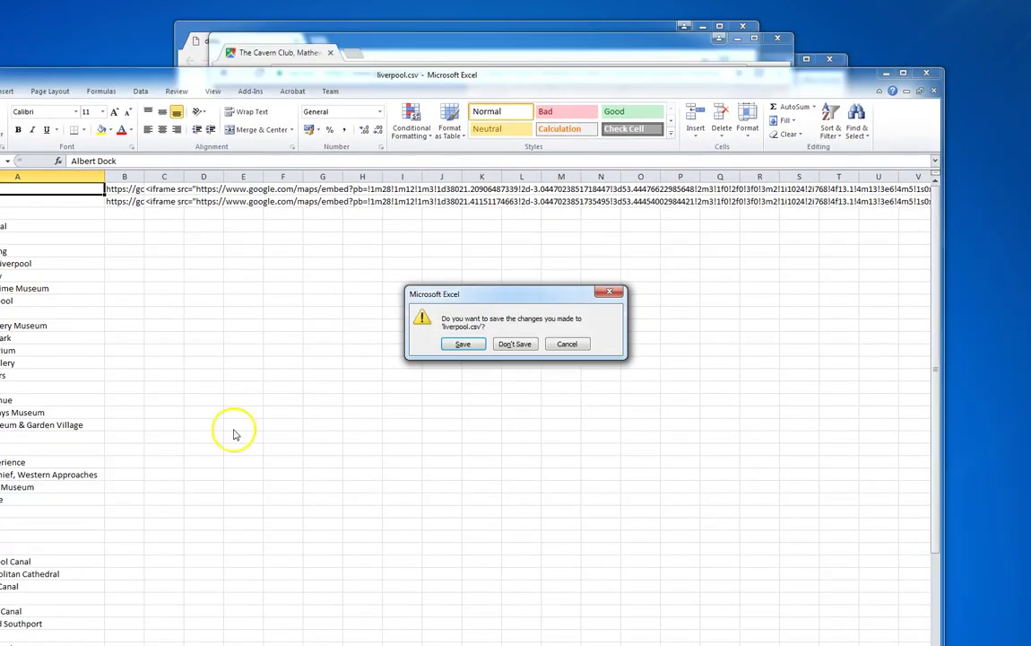
{"action": "left_click", "coordinate": [520, 344]}
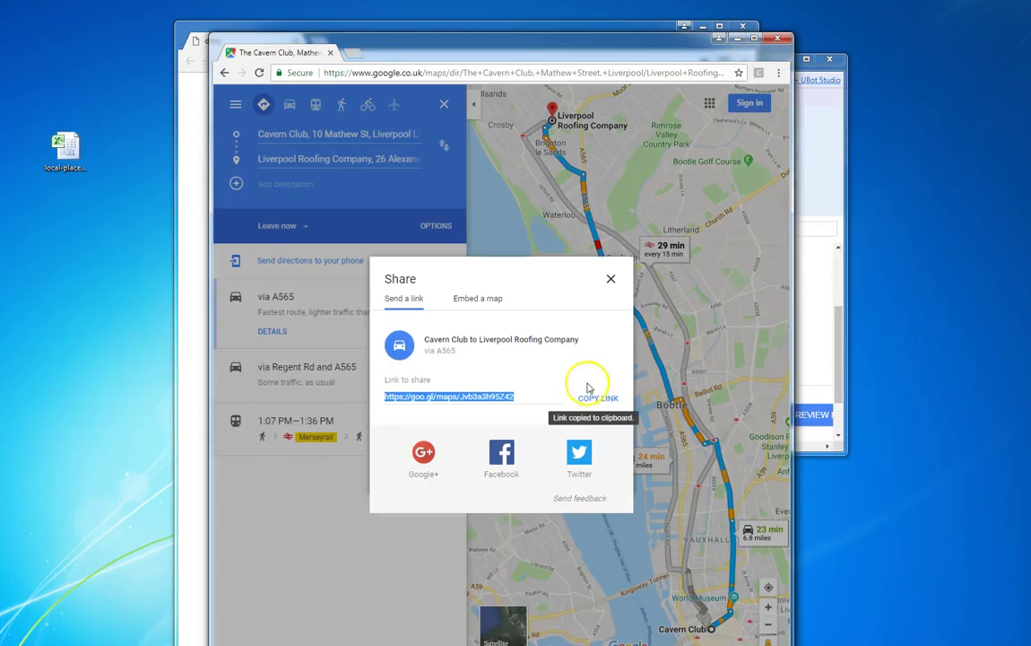
Select the medium-size embed HTML for the Cavern Club route and close the sharing dialog
{"action": "left_click", "coordinate": [478, 299]}
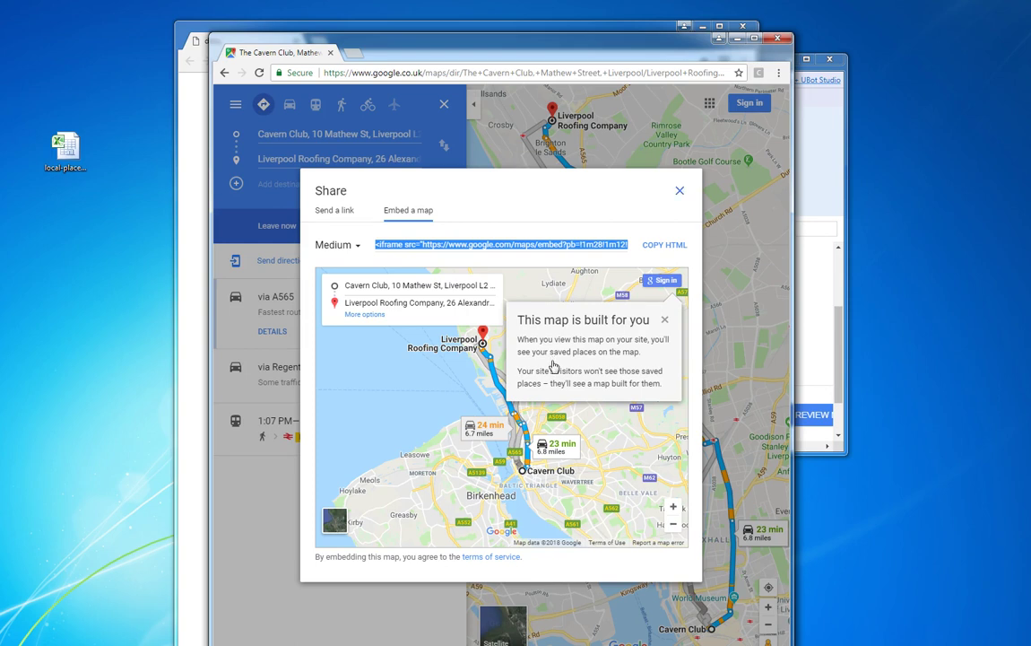
{"action": "key", "text": "Escape"}
Change the route's starting point to Liverpool Cathedral
{"action": "key", "text": "ctrl+a"}
{"action": "key", "text": "BackSpace"}
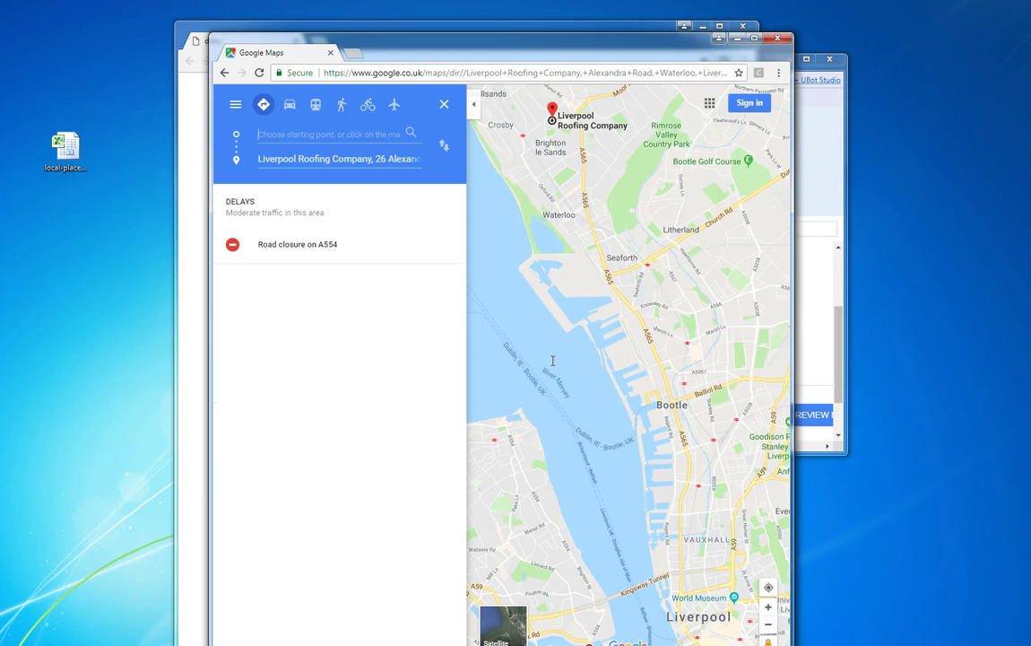
{"action": "type", "text": "Liverpo"}
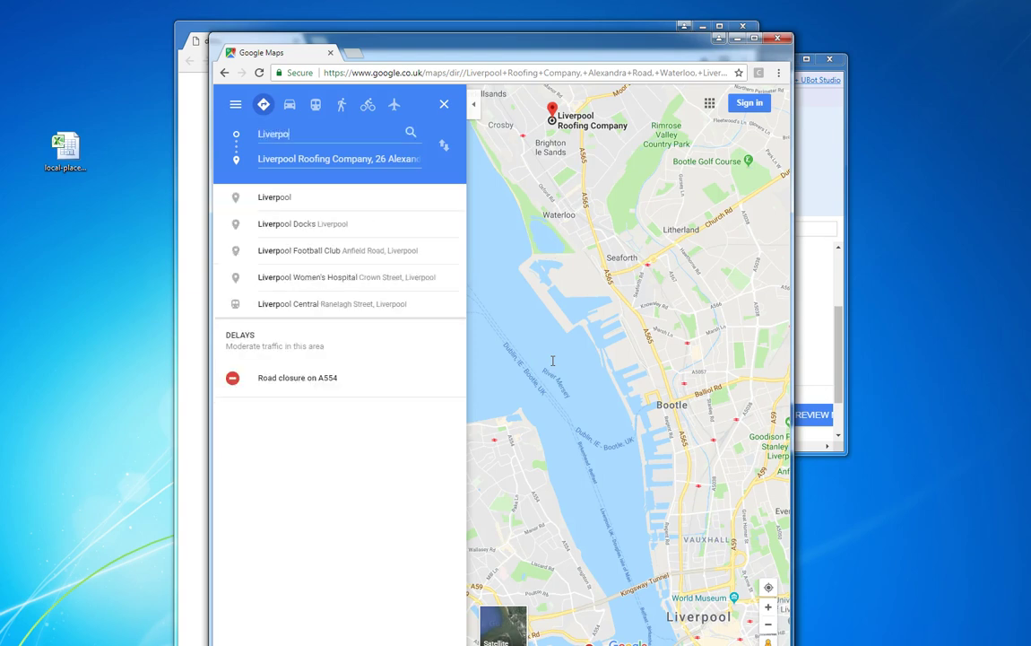
{"action": "type", "text": "ol Cathedral"}
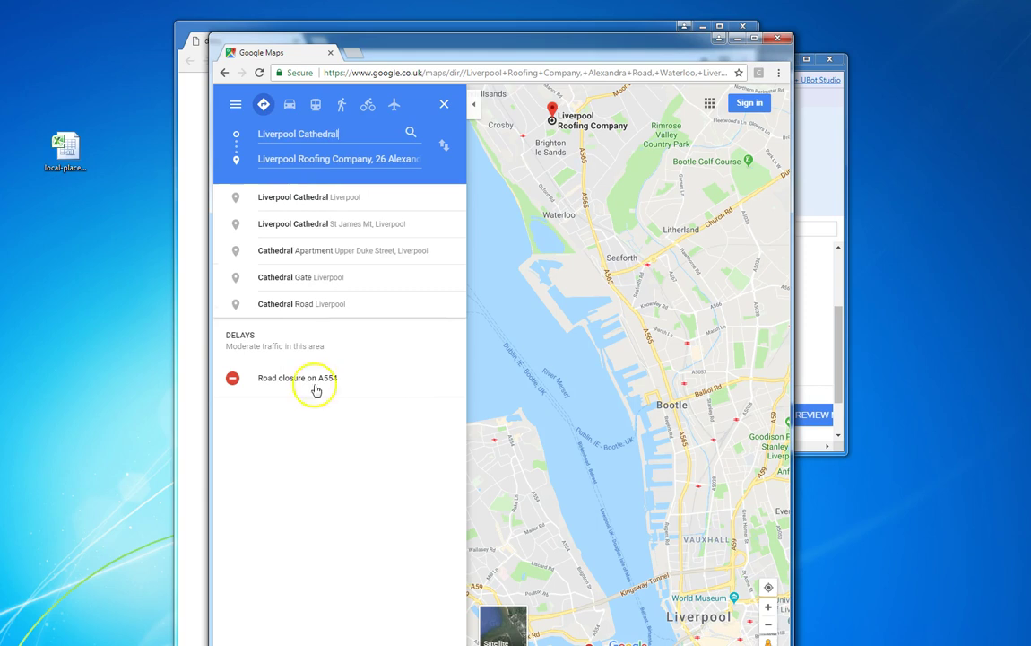
{"action": "key", "text": "Return"}
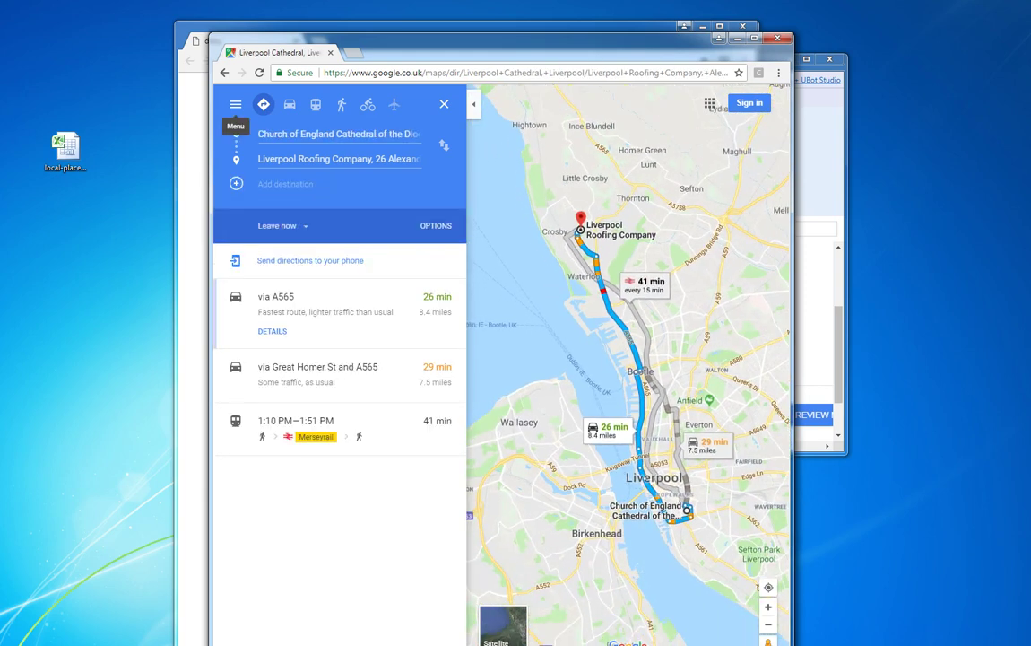
Open the sharing options for the Liverpool Cathedral route and copy its share link
{"action": "left_click", "coordinate": [235, 104]}
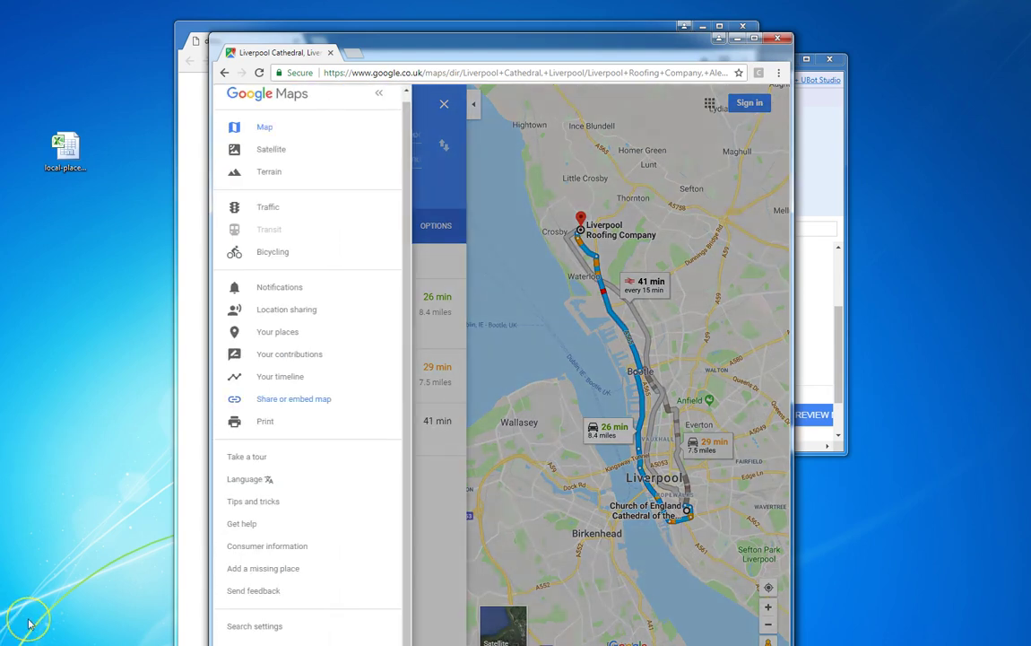
{"action": "key", "text": "Return"}
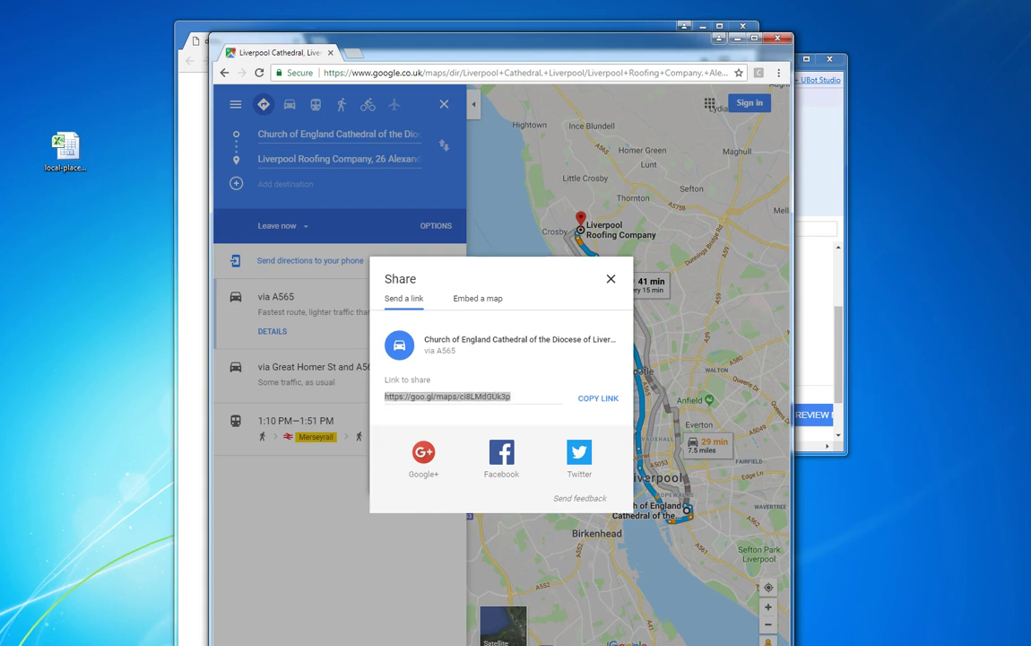
Move the liverpool.csv file on the desktop to just below the local-places spreadsheet
{"action": "left_click_drag", "start_coordinate": [68, 642], "coordinate": [73, 249]}
{"action": "double_click", "coordinate": [73, 249]}
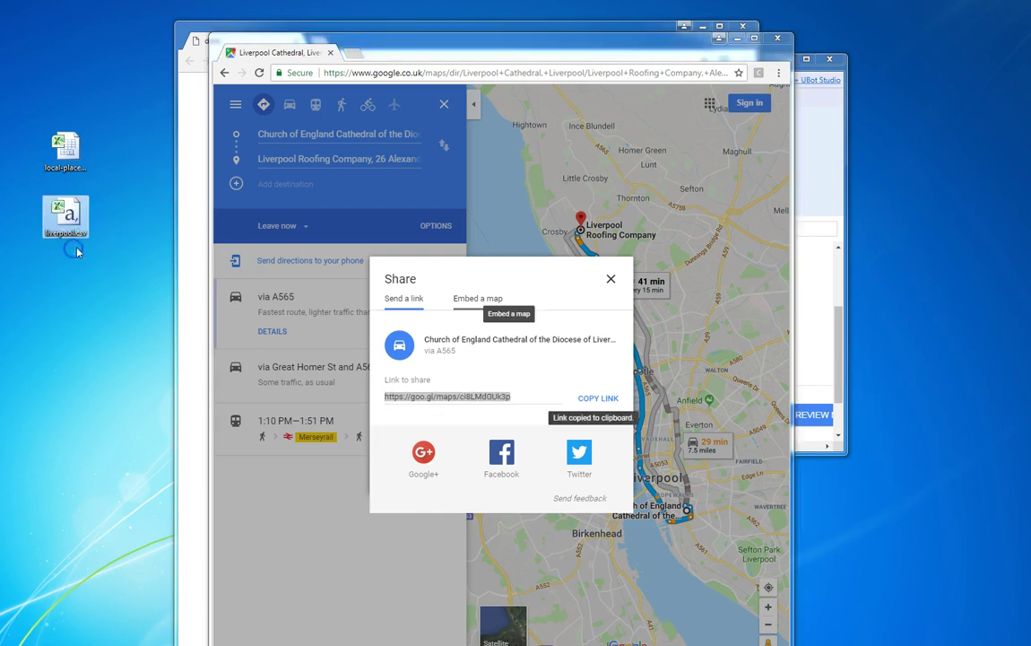
Select the medium-size embed HTML for the Liverpool Cathedral route and close the sharing dialog
{"action": "left_click", "coordinate": [207, 307]}
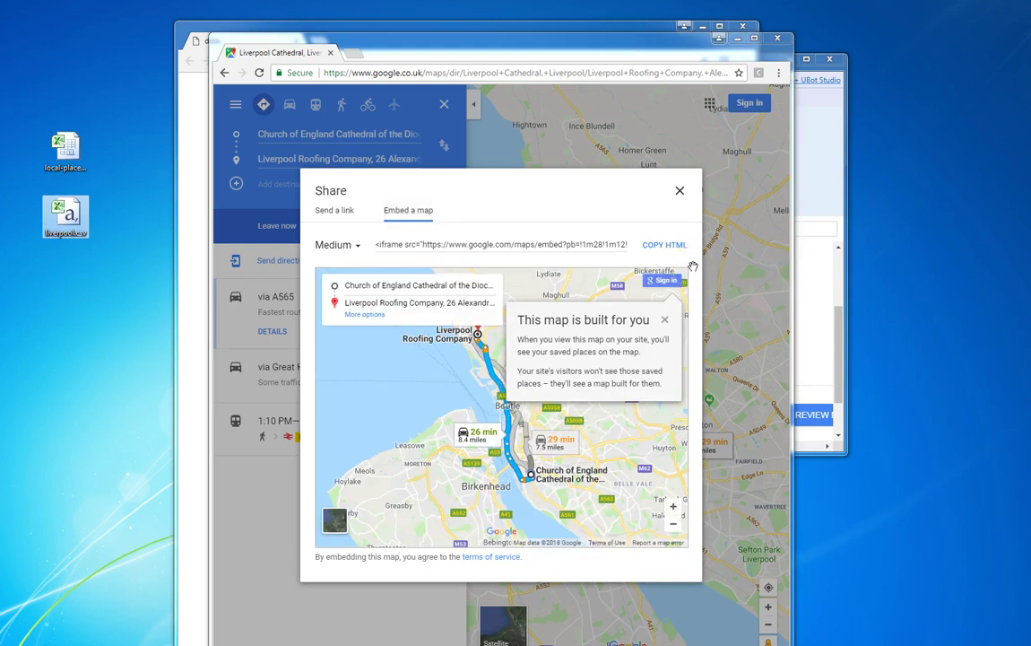
{"action": "left_click", "coordinate": [622, 242]}
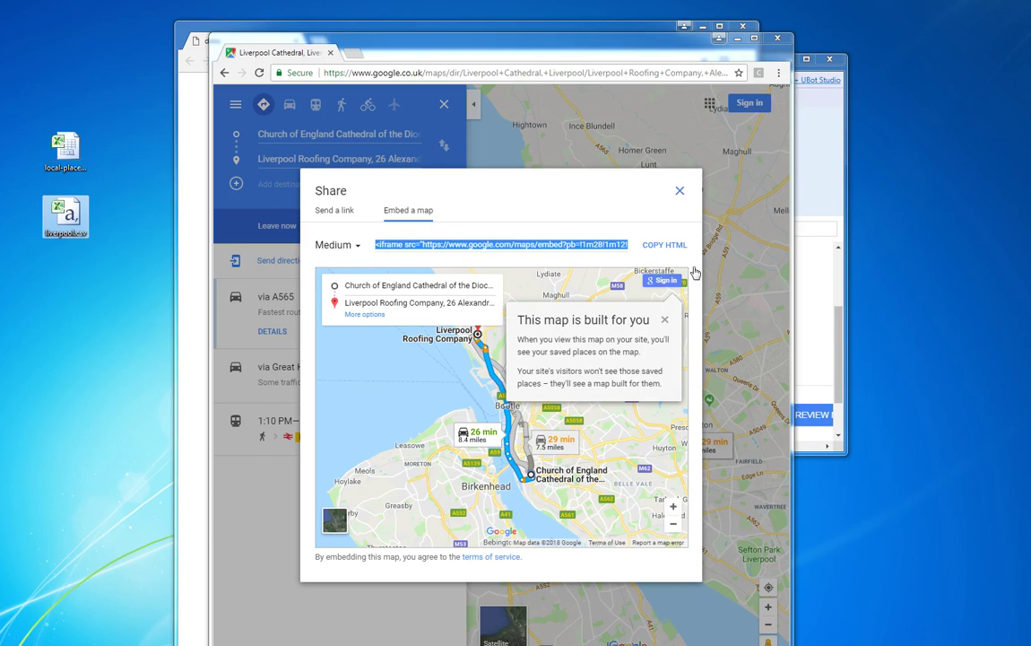
{"action": "key", "text": "Escape"}
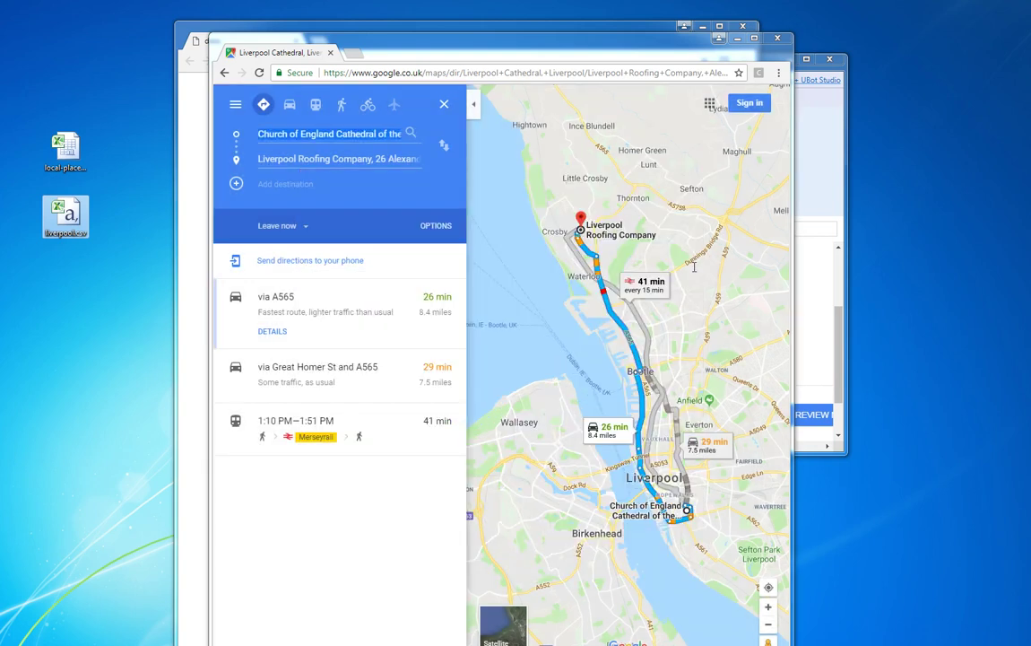
Replace the route's starting point with World Museum, Liverpool
{"action": "key", "text": "BackSpace"}
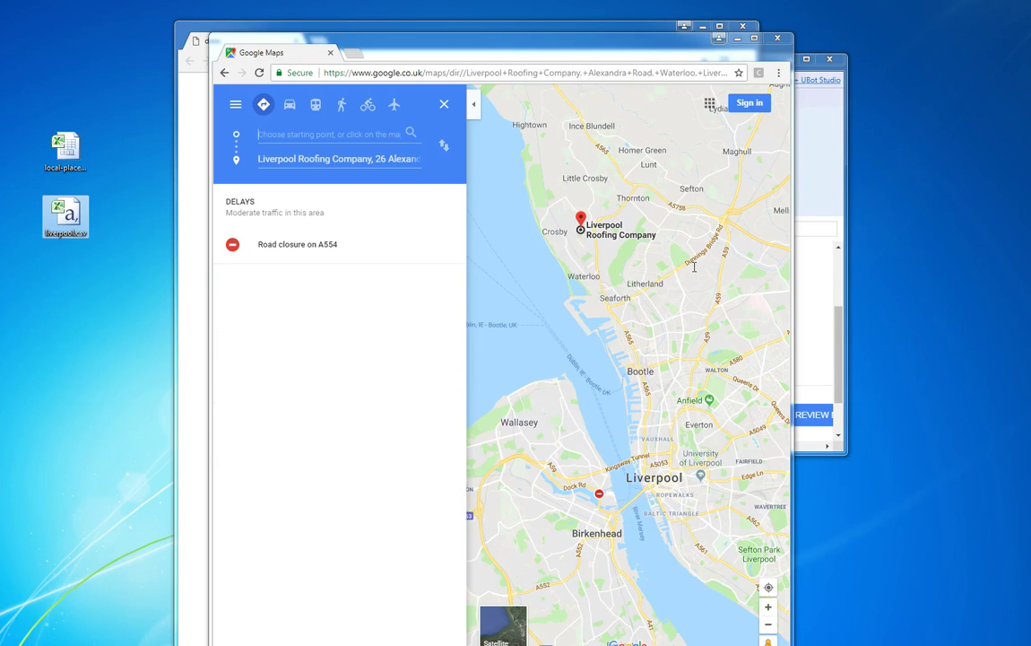
{"action": "type", "text": "World Muse"}
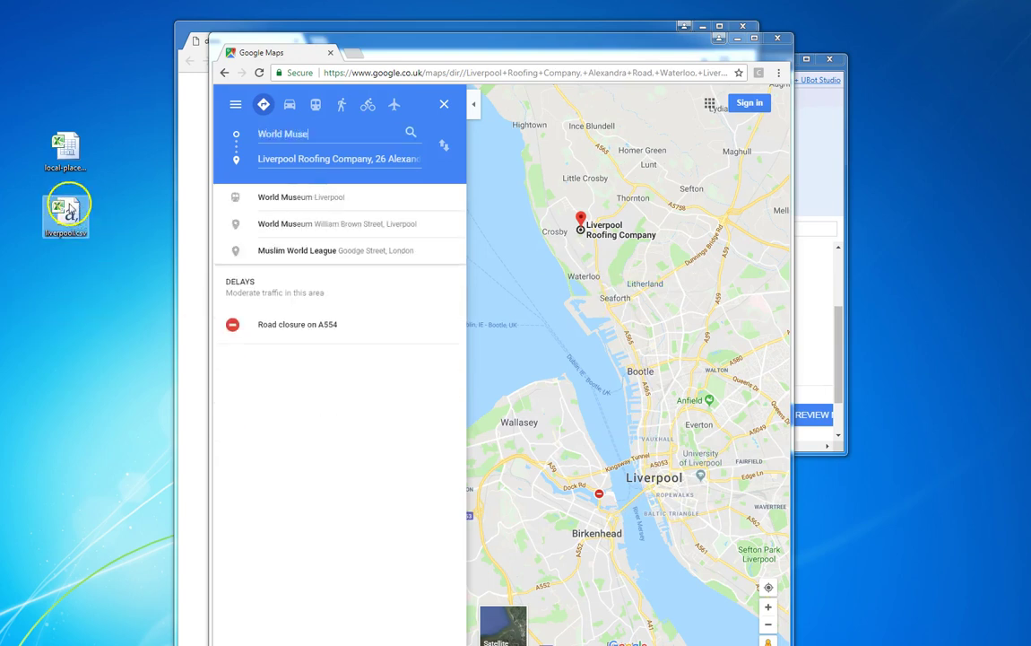
Open liverpool.csv in Excel to check the newly collected share links and embed codes, and close the spreadsheet
{"action": "double_click", "coordinate": [70, 208]}
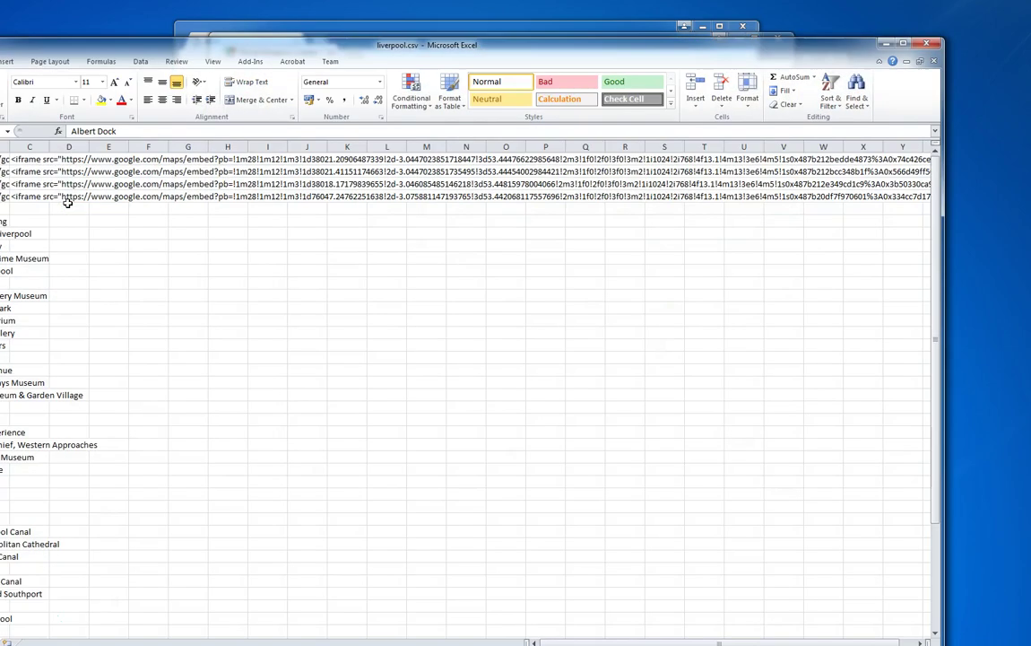
{"action": "left_click_drag", "start_coordinate": [329, 31], "coordinate": [587, 39]}
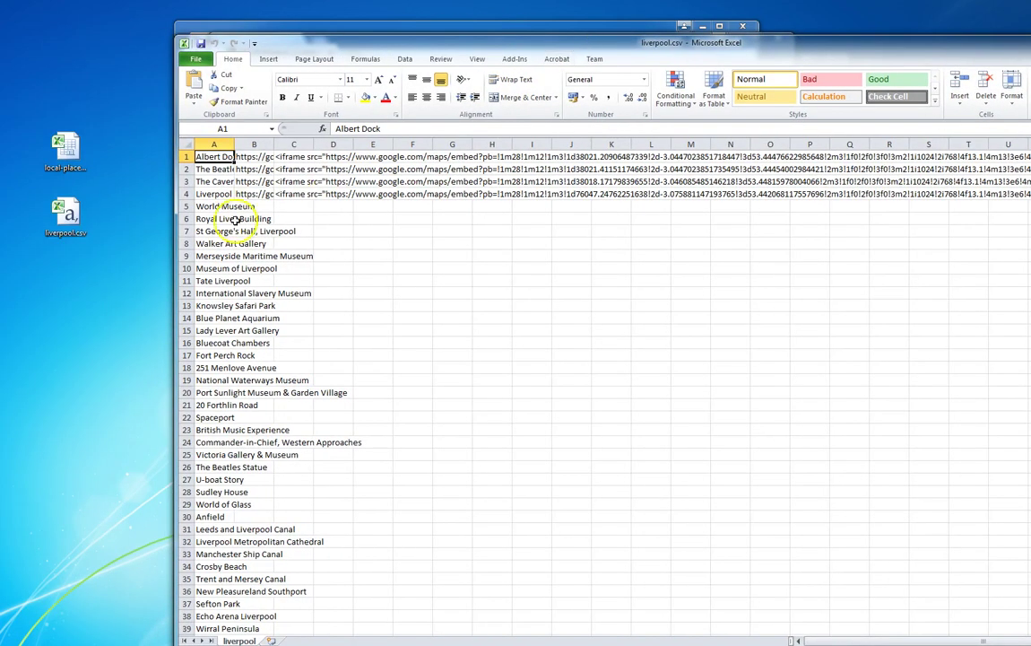
{"action": "left_click_drag", "start_coordinate": [950, 45], "coordinate": [801, 147]}
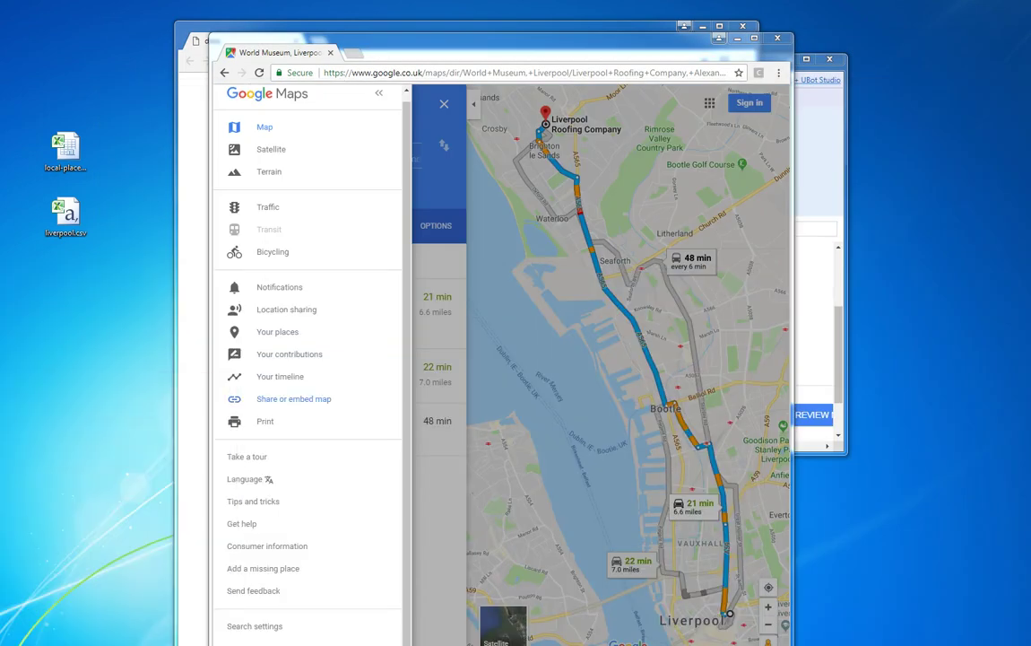
Open the sharing options for the World Museum route and copy its share link
{"action": "left_click", "coordinate": [293, 398]}
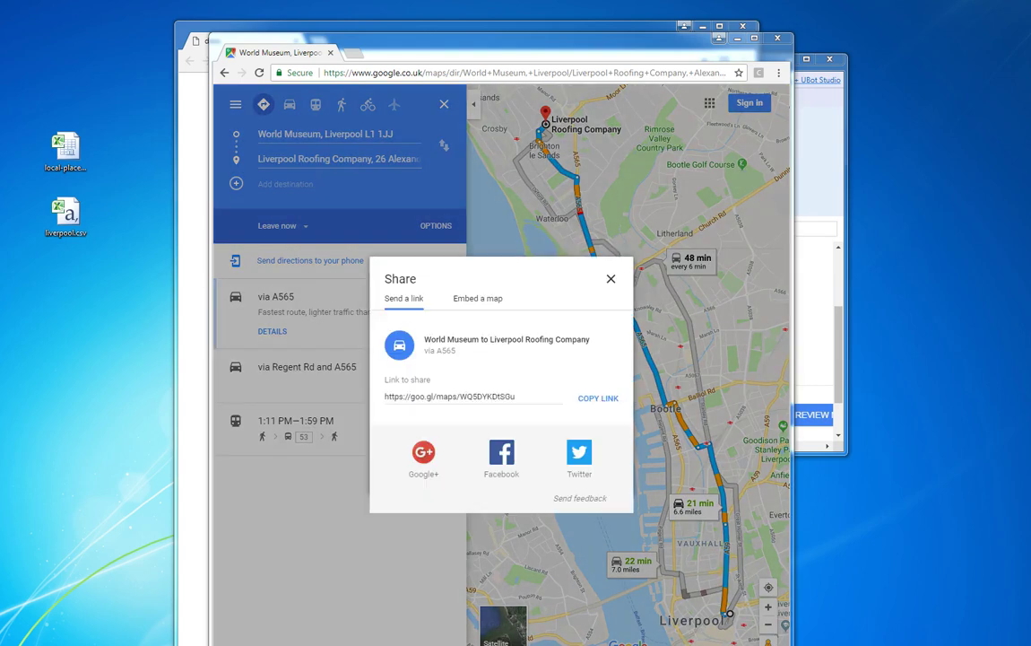
{"action": "left_click", "coordinate": [450, 396]}
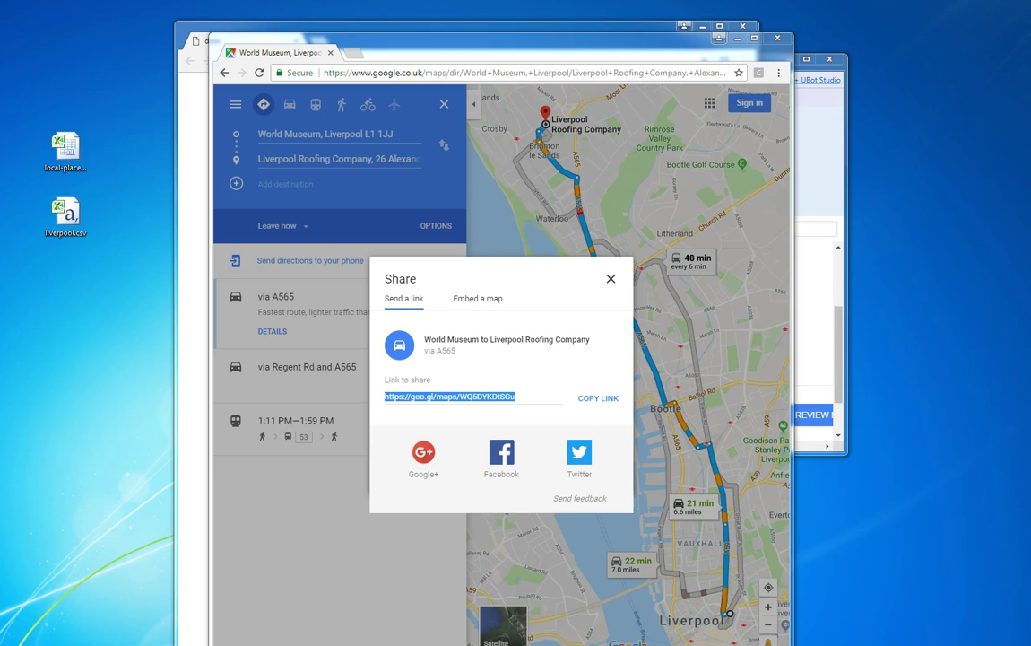
{"action": "left_click", "coordinate": [598, 399]}
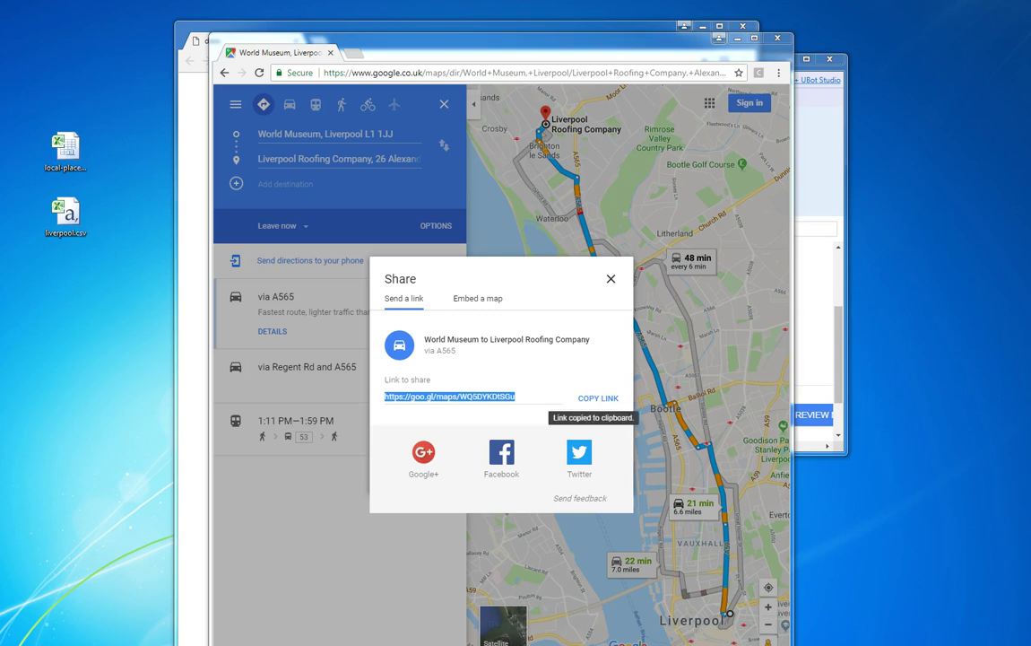